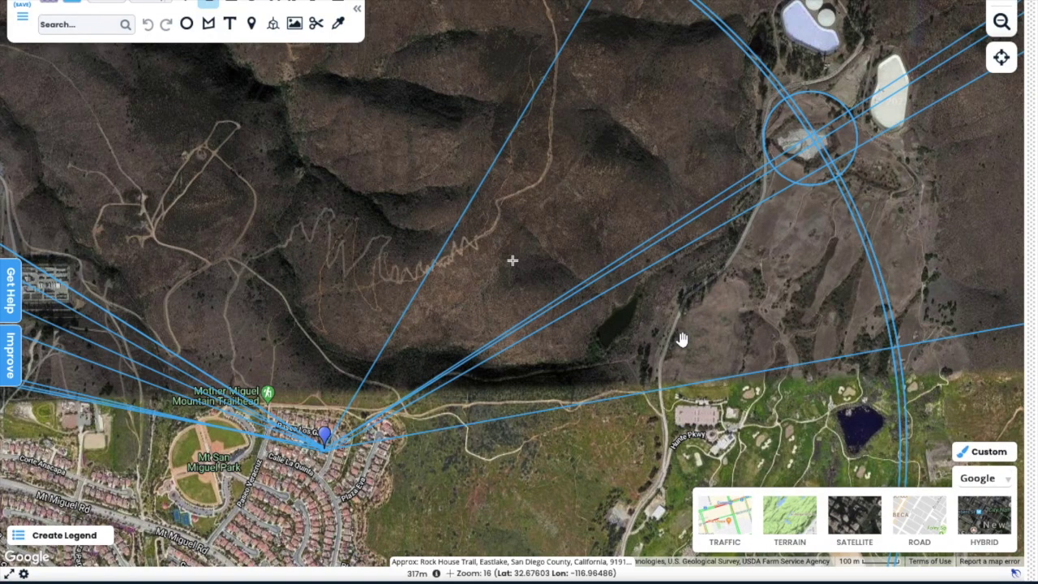
# Pan east of the marker and zoom in to level 17 over the golf course and its dark pond
pyautogui.moveTo(657, 360); pyautogui.dragTo(528, 348)
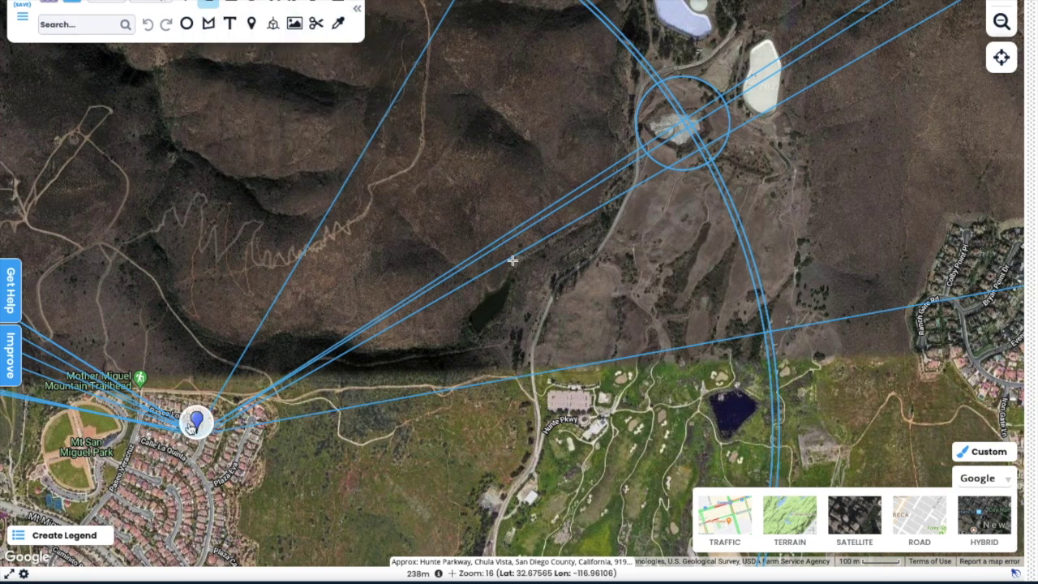
pyautogui.moveTo(655, 417); pyautogui.dragTo(508, 393)
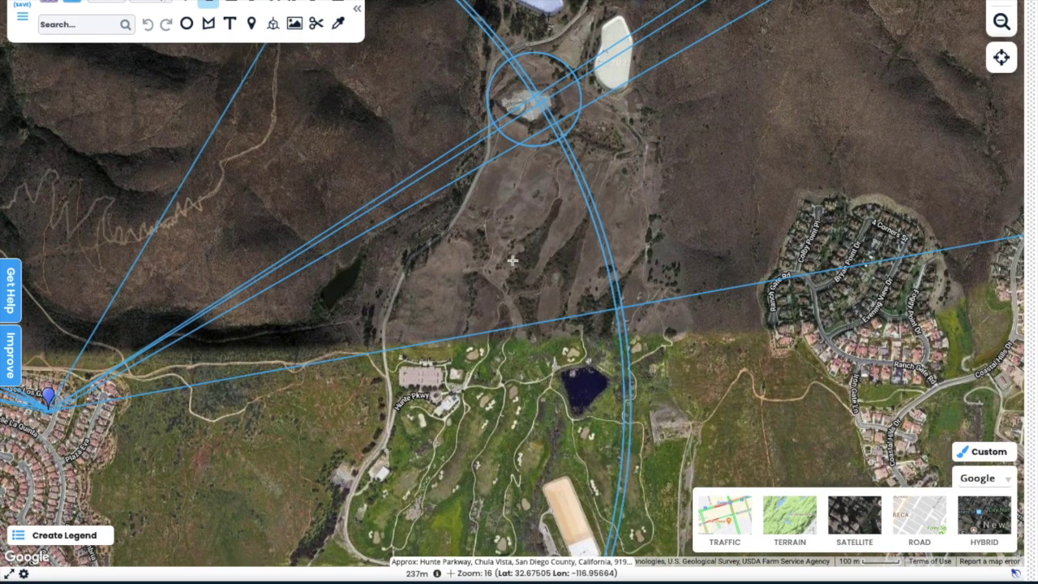
pyautogui.scroll(1, 512, 259)
pyautogui.moveTo(730, 377); pyautogui.dragTo(735, 185)
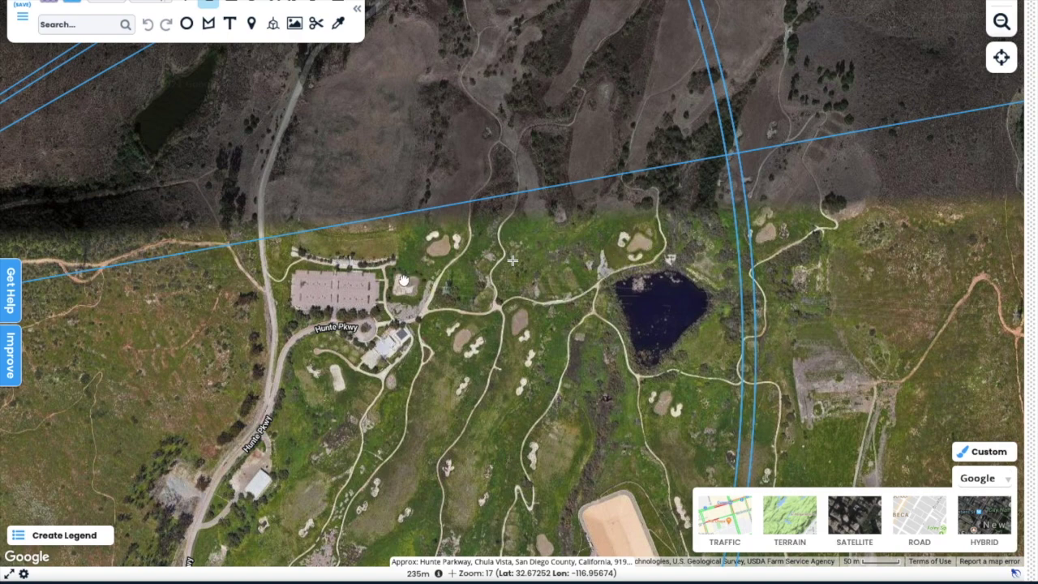
# Centre the pond and crossing blue lines, then zoom in to level 19 on the hillside
pyautogui.moveTo(422, 286); pyautogui.dragTo(611, 336)
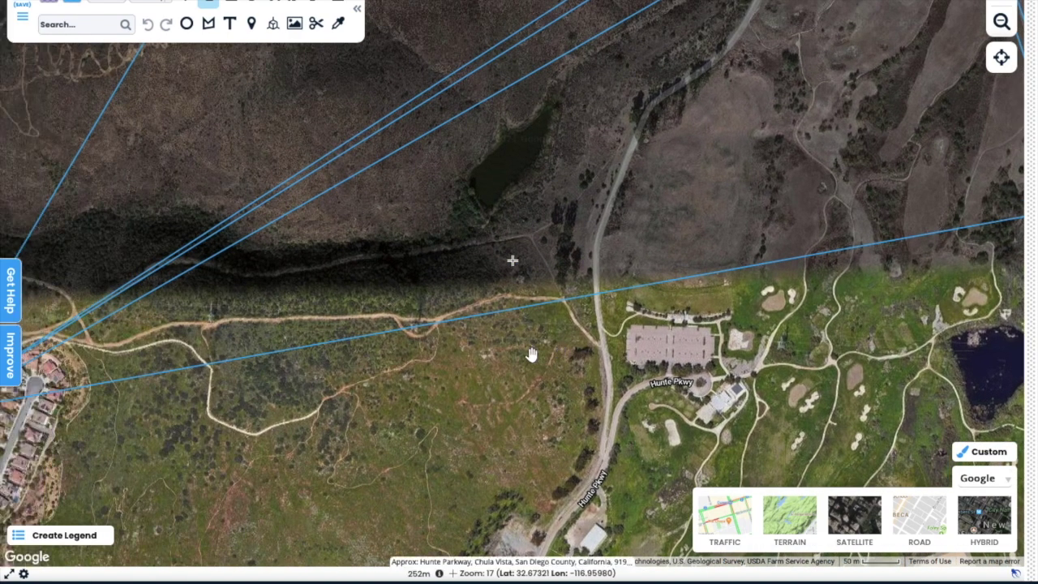
pyautogui.moveTo(215, 371); pyautogui.dragTo(238, 343)
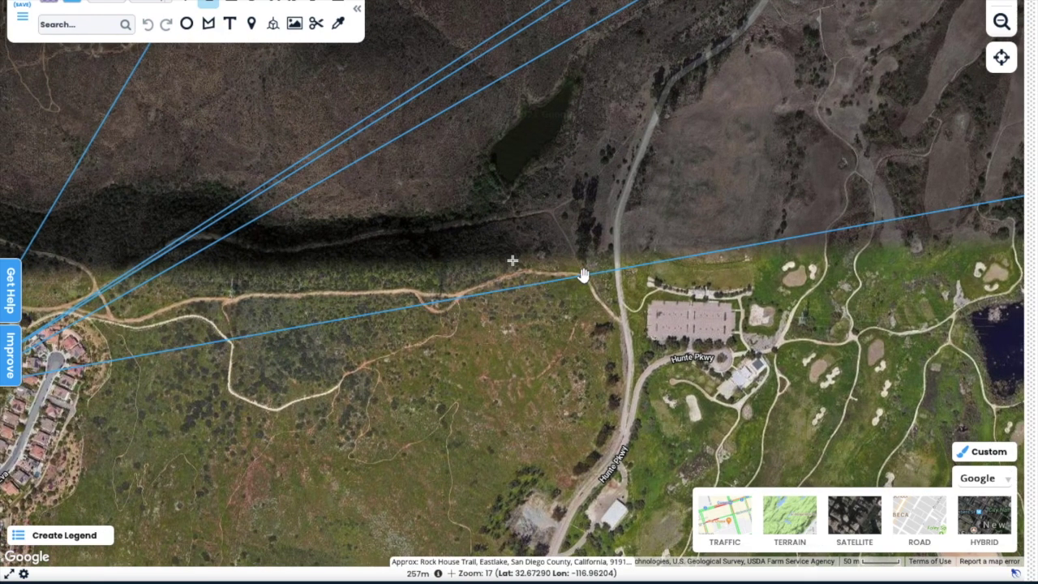
pyautogui.moveTo(609, 285); pyautogui.dragTo(295, 346)
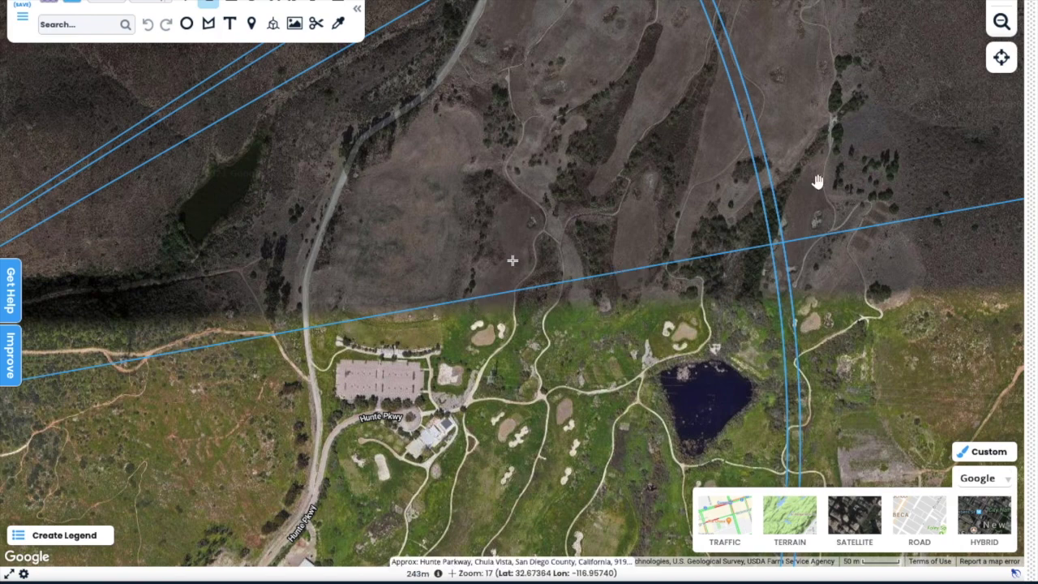
pyautogui.press('+')
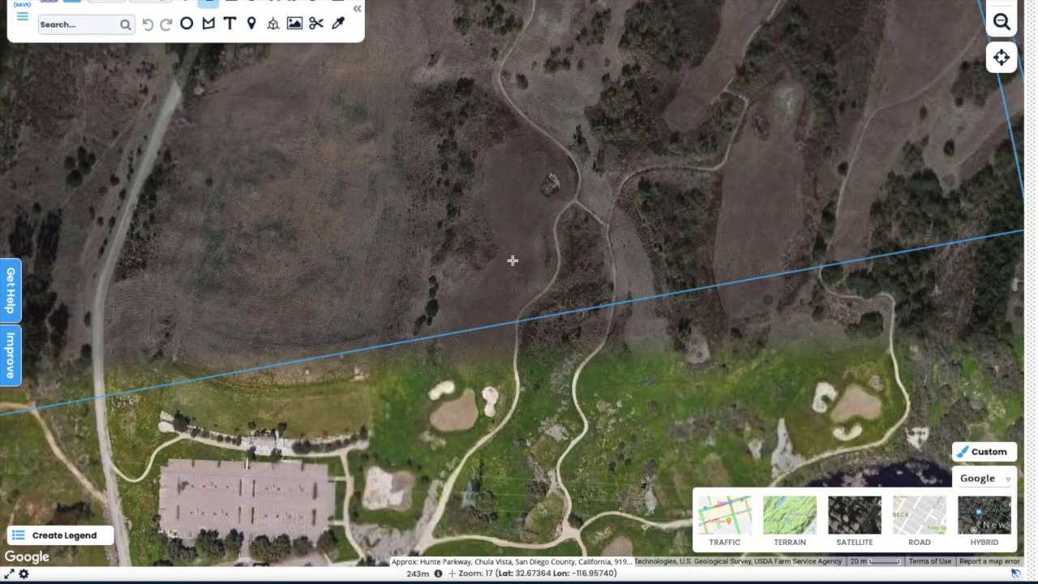
pyautogui.press('+')
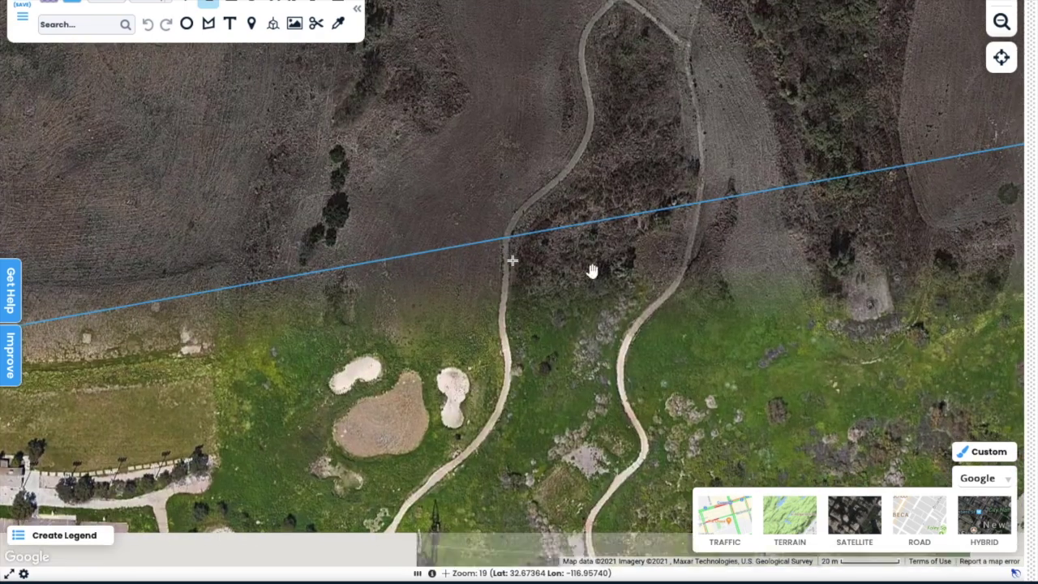
# Follow the blue line east to where the corridor lines cross, then zoom out to level 18
pyautogui.moveTo(752, 207); pyautogui.dragTo(470, 255)
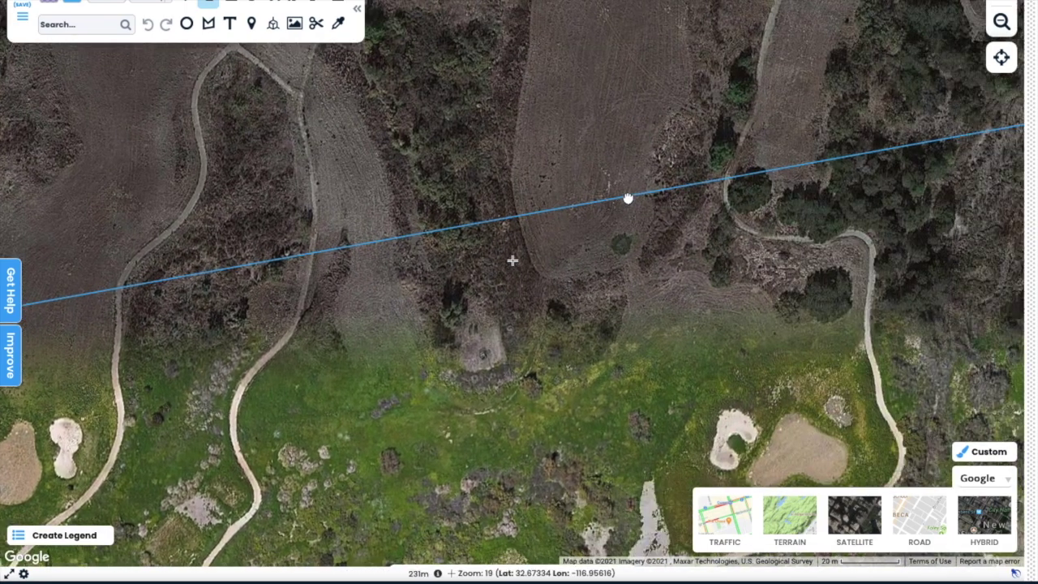
pyautogui.moveTo(628, 199); pyautogui.dragTo(567, 186)
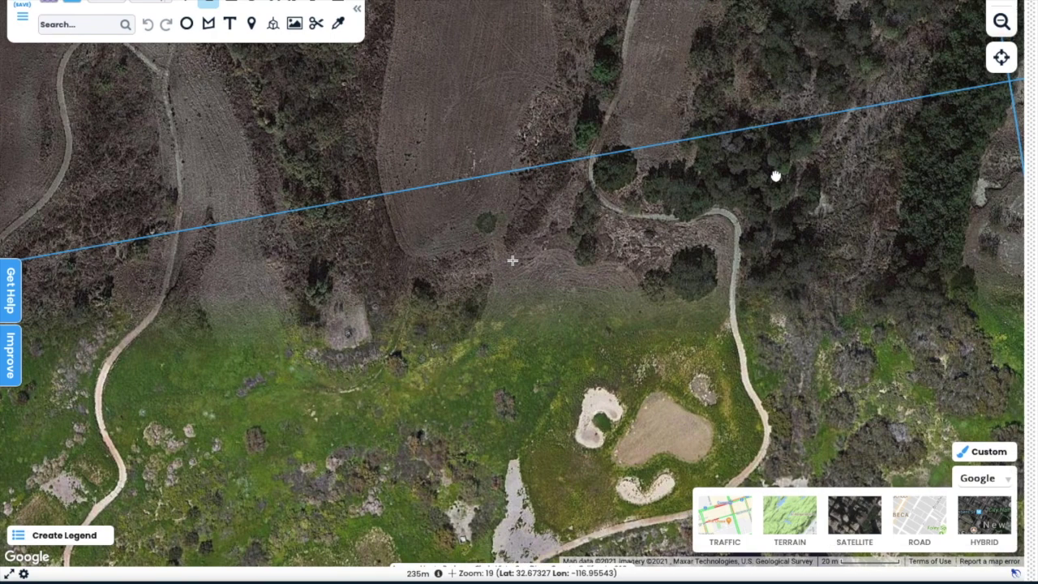
pyautogui.moveTo(776, 173); pyautogui.dragTo(435, 253)
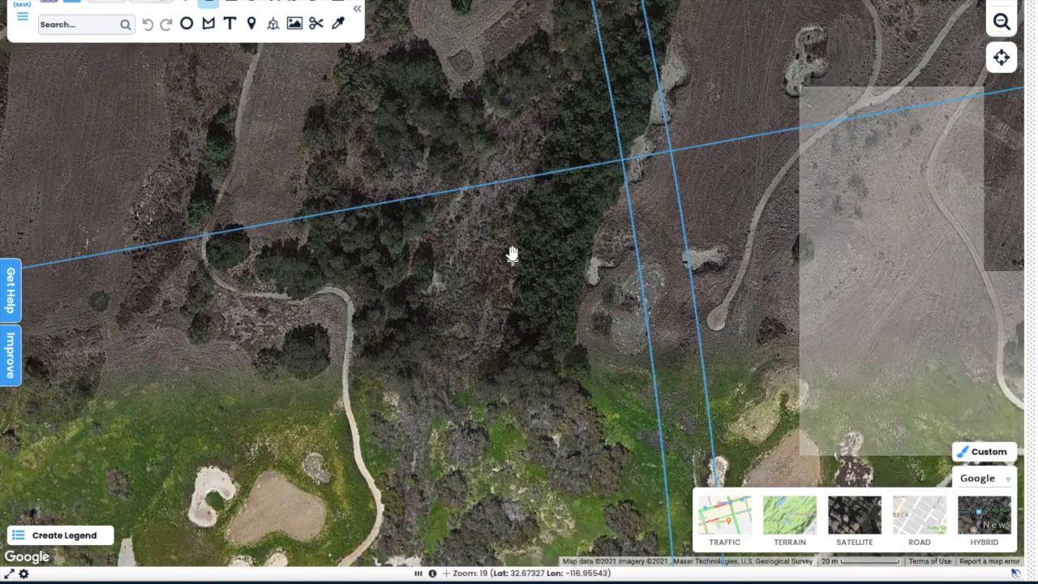
pyautogui.moveTo(706, 250); pyautogui.dragTo(668, 203)
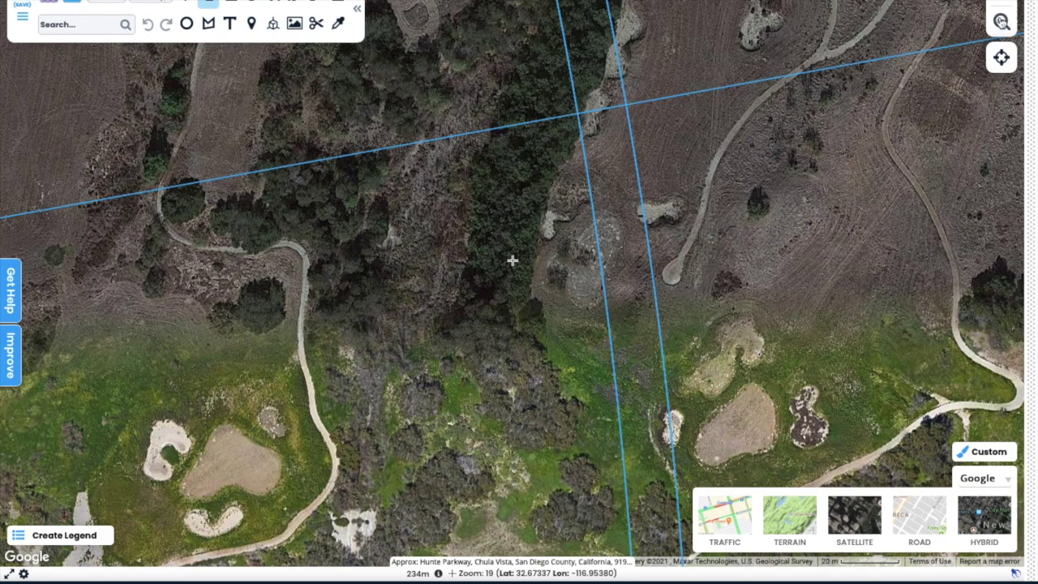
pyautogui.click(1002, 22)
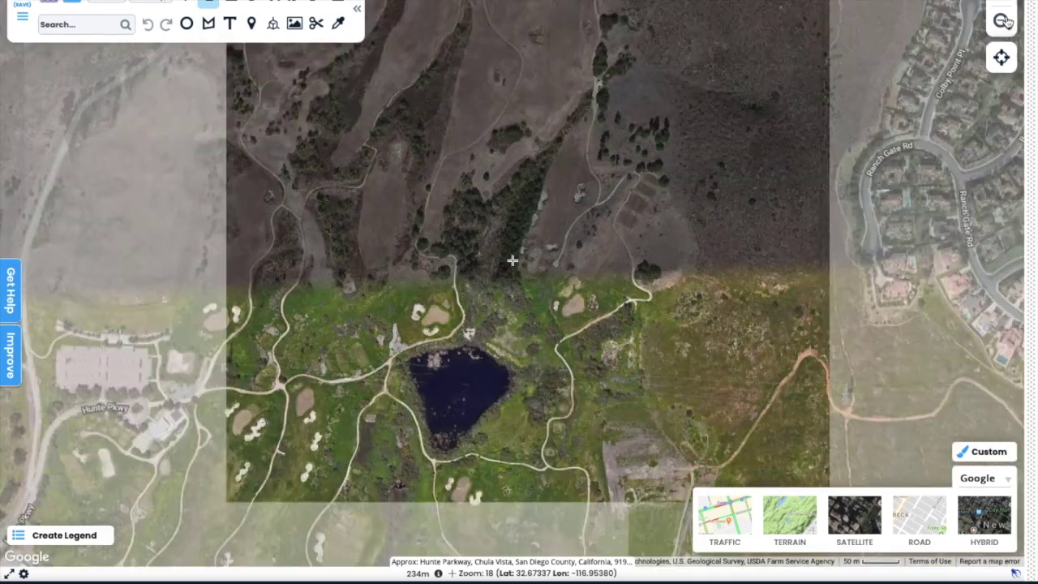
# Frame the reservoir circle at zoom 17, then centre the Rock House Trail circle north of it
pyautogui.click(1003, 22)
pyautogui.click(1002, 22)
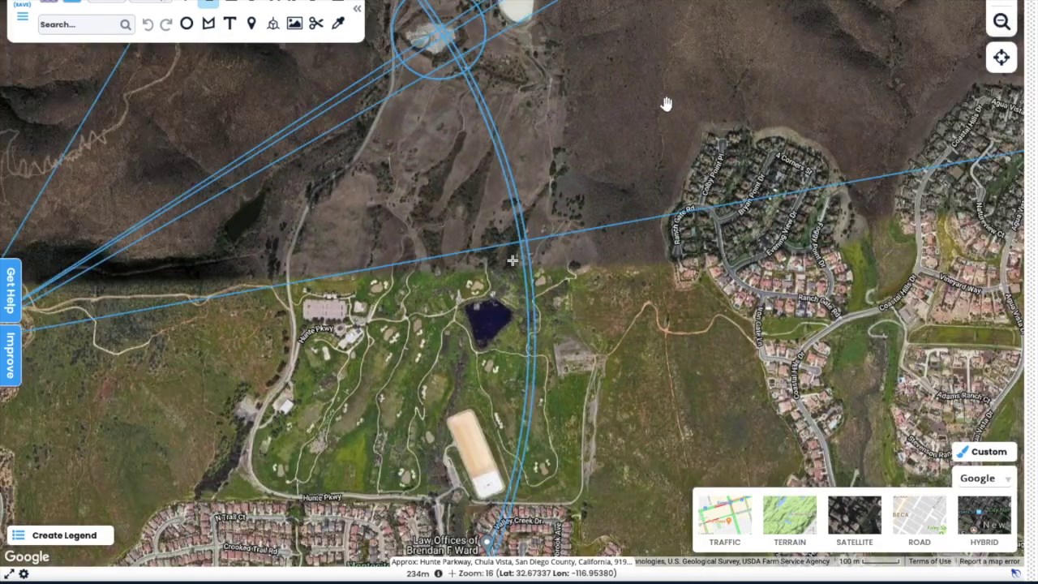
pyautogui.moveTo(667, 104); pyautogui.dragTo(838, 273)
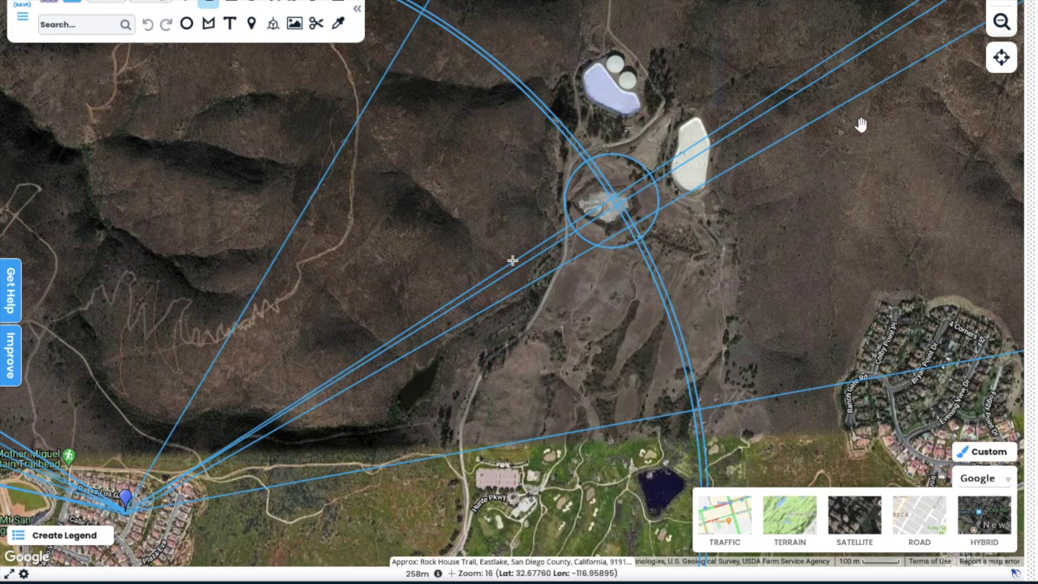
pyautogui.press('+')
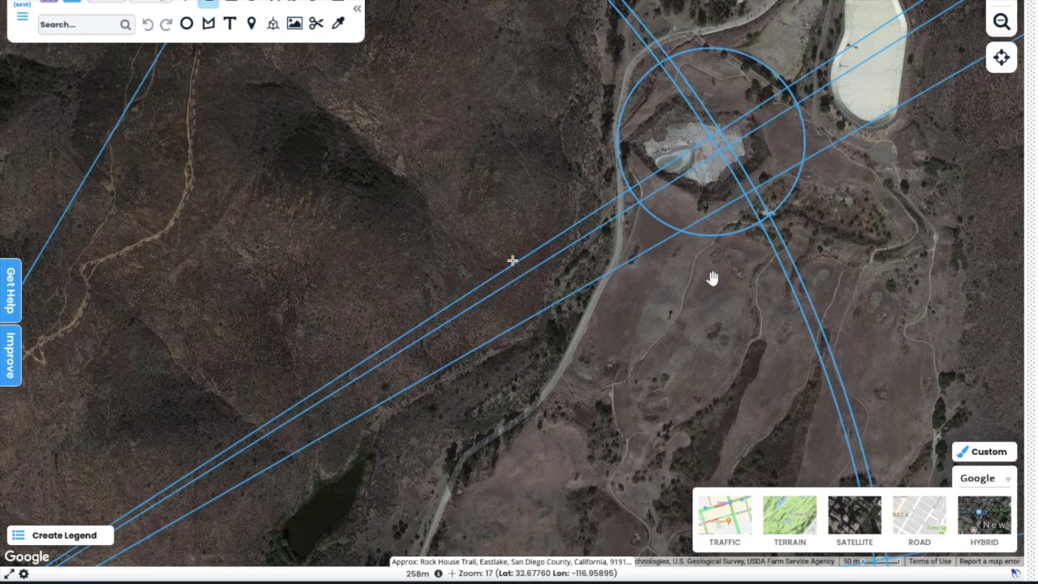
pyautogui.moveTo(561, 186); pyautogui.dragTo(838, 273)
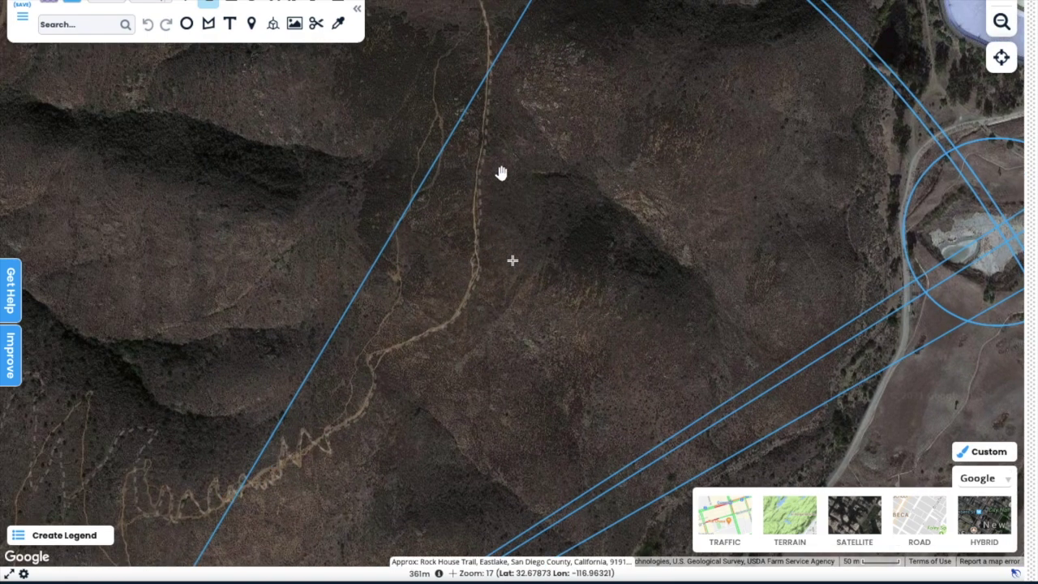
pyautogui.moveTo(487, 152); pyautogui.dragTo(426, 394)
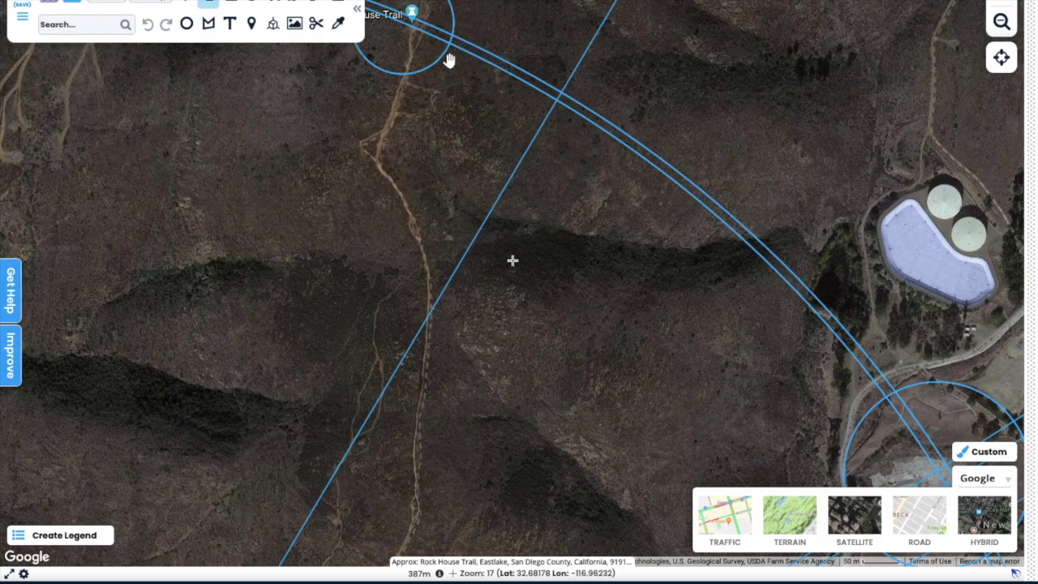
pyautogui.moveTo(528, 127); pyautogui.dragTo(571, 152)
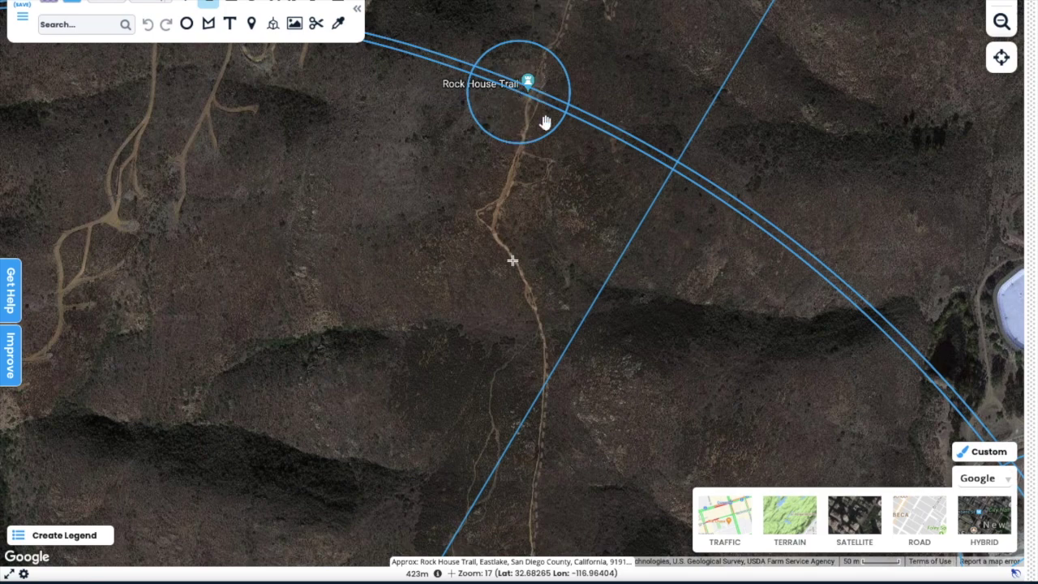
pyautogui.doubleClick(1001, 22)
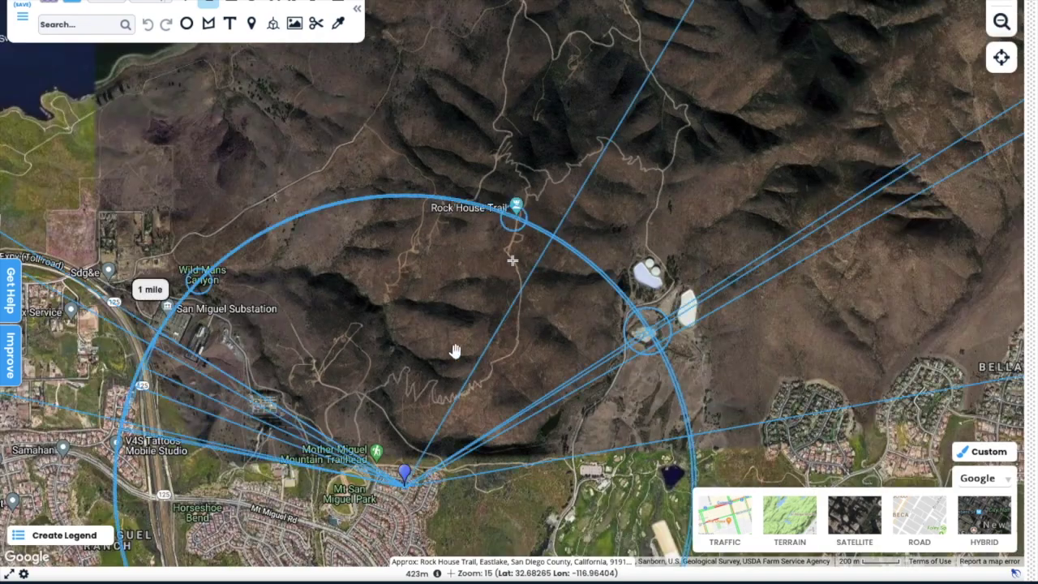
# Survey the 1 mile circle and Sweetwater Summit park circle, then zoom to 16 on Mother Miguel Trailhead
pyautogui.moveTo(454, 350)
pyautogui.mouseDown()
pyautogui.moveTo(593, 286)
pyautogui.moveTo(685, 205)
pyautogui.mouseUp()
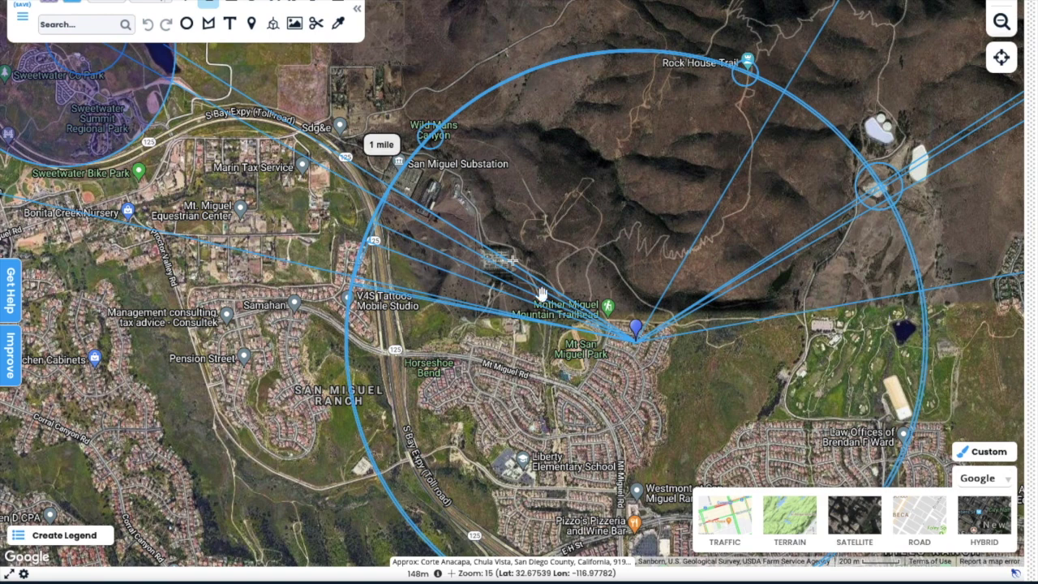
pyautogui.moveTo(532, 283); pyautogui.dragTo(555, 283)
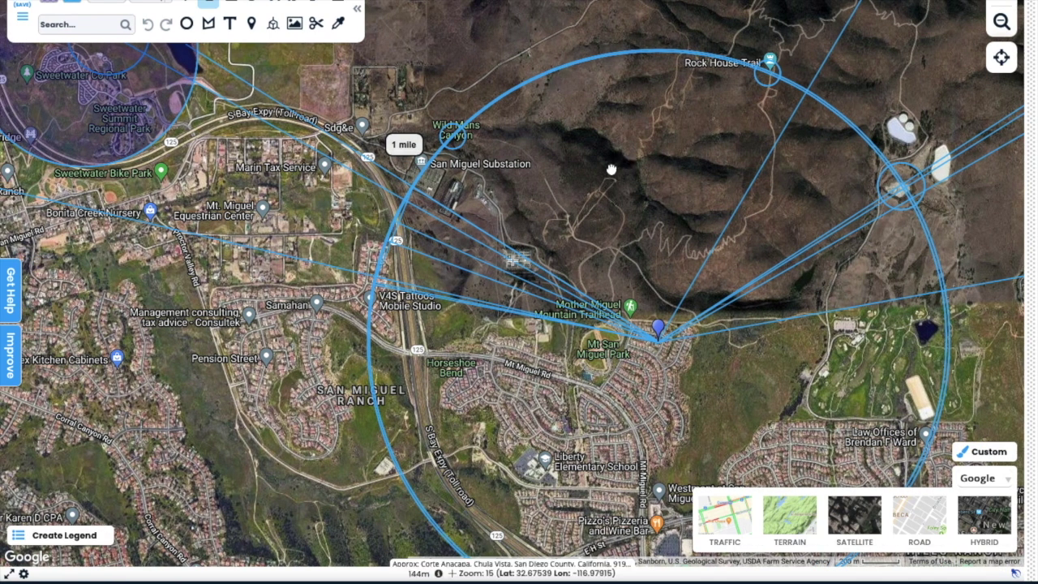
pyautogui.moveTo(609, 167); pyautogui.dragTo(655, 204)
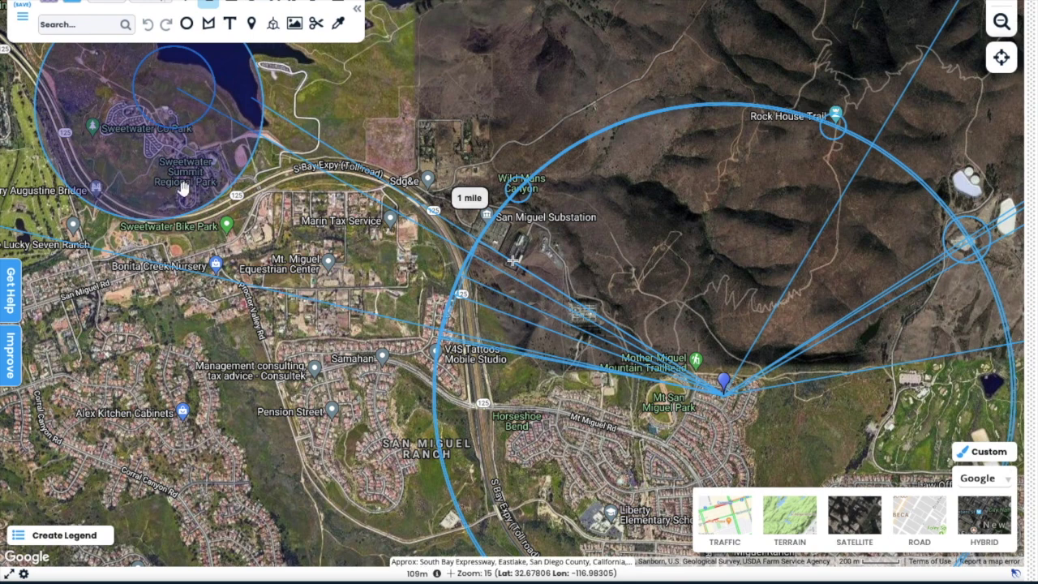
pyautogui.moveTo(536, 305); pyautogui.dragTo(436, 229)
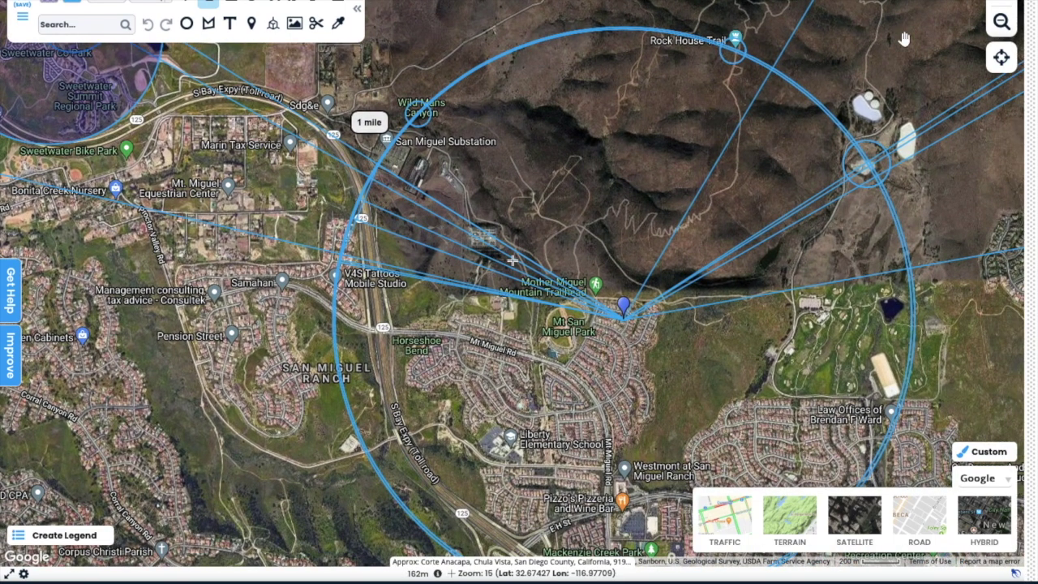
pyautogui.press('+')
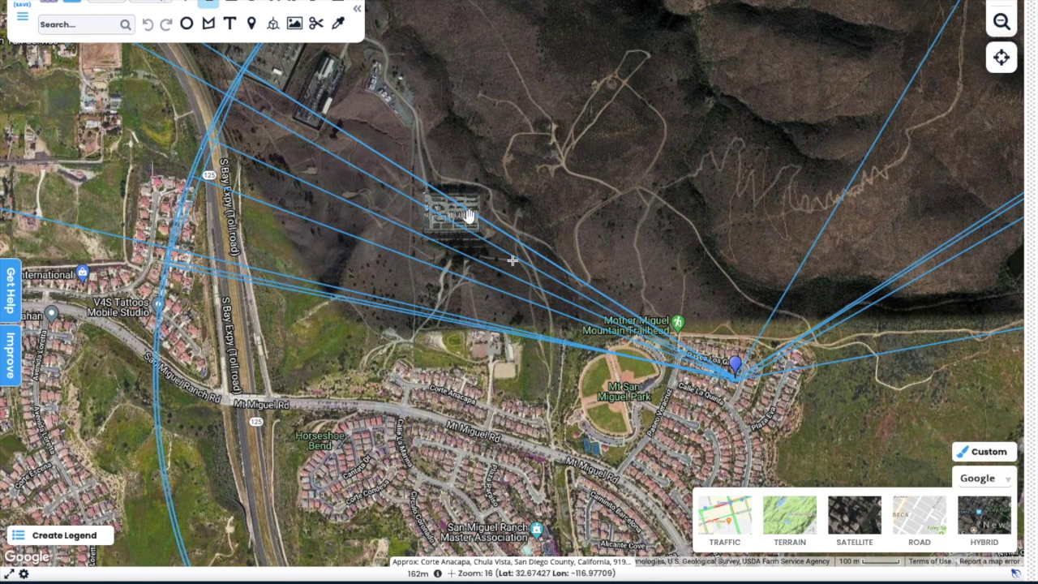
# Pan across the hillside to San Miguel Substation and the smaller substation by the expressway
pyautogui.moveTo(592, 196); pyautogui.dragTo(636, 281)
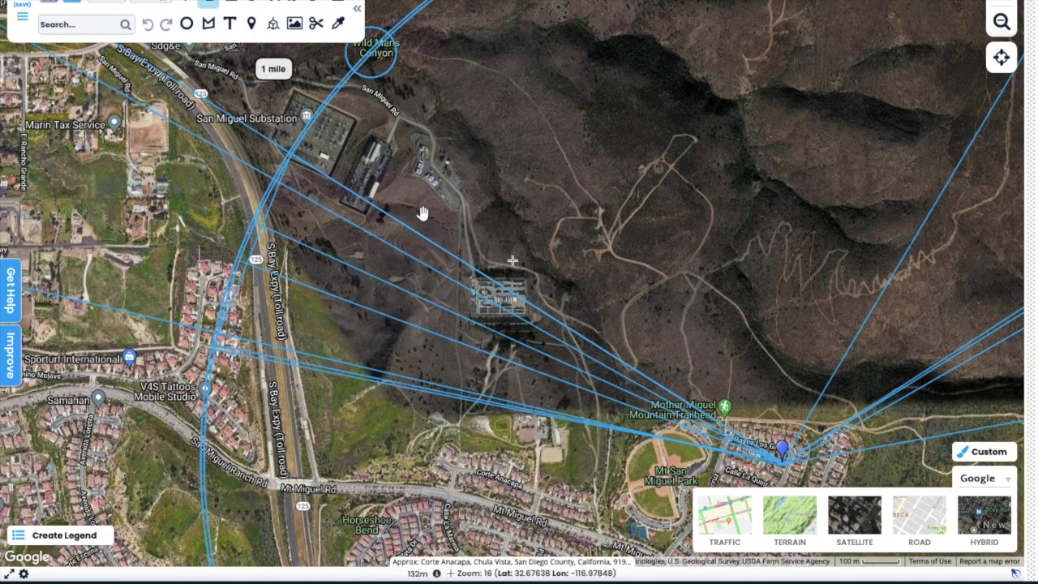
pyautogui.moveTo(422, 232); pyautogui.dragTo(562, 221)
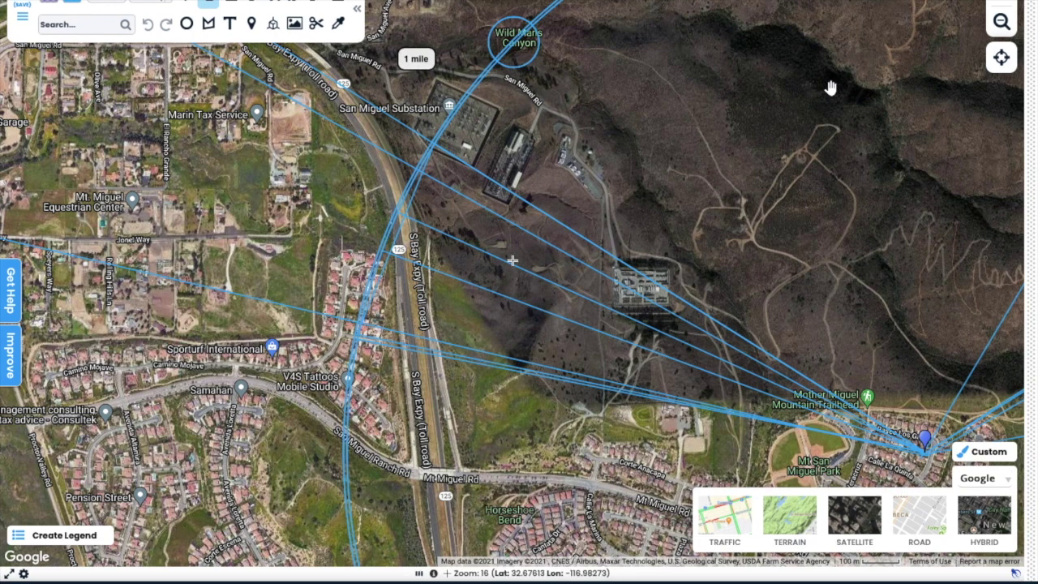
pyautogui.scroll(1, 454, 203)
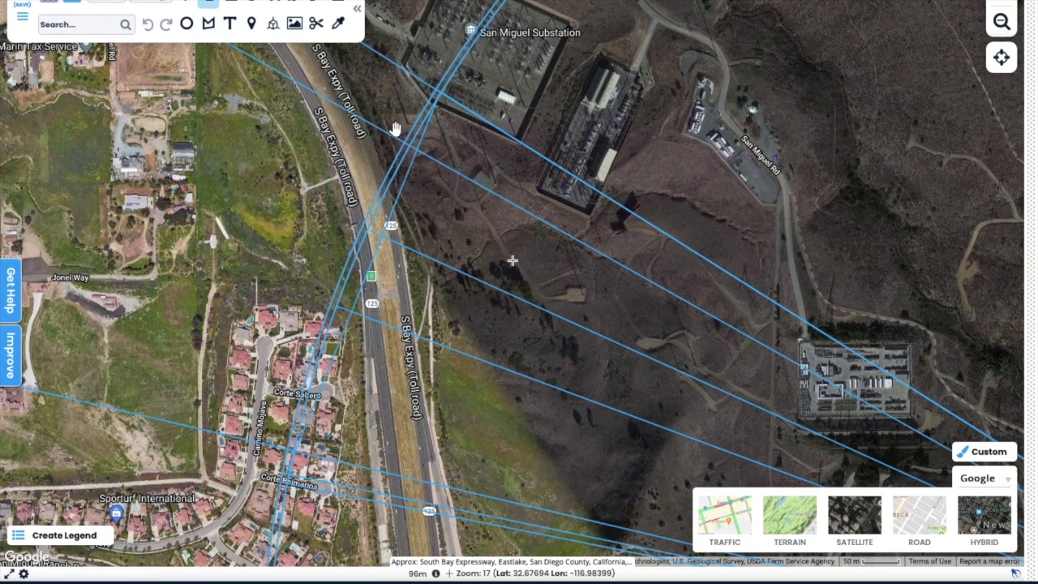
pyautogui.moveTo(636, 284); pyautogui.dragTo(499, 114)
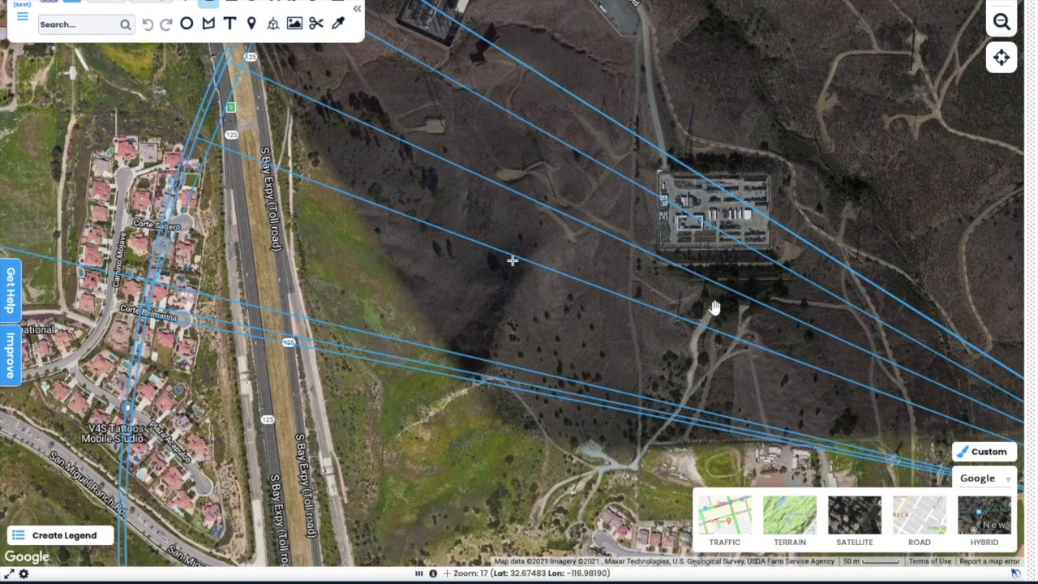
pyautogui.moveTo(548, 326); pyautogui.dragTo(493, 220)
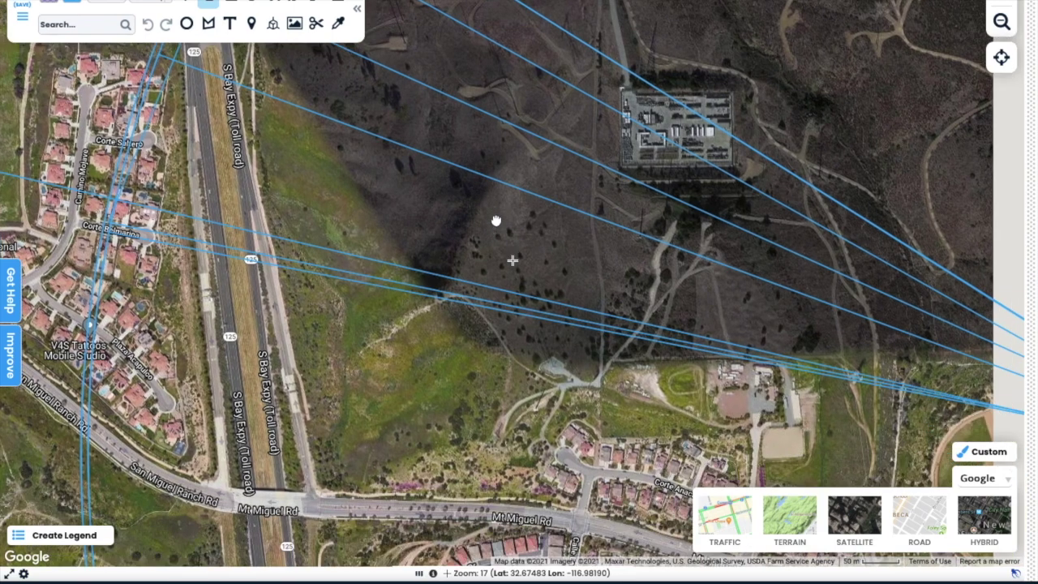
pyautogui.moveTo(670, 333); pyautogui.dragTo(459, 492)
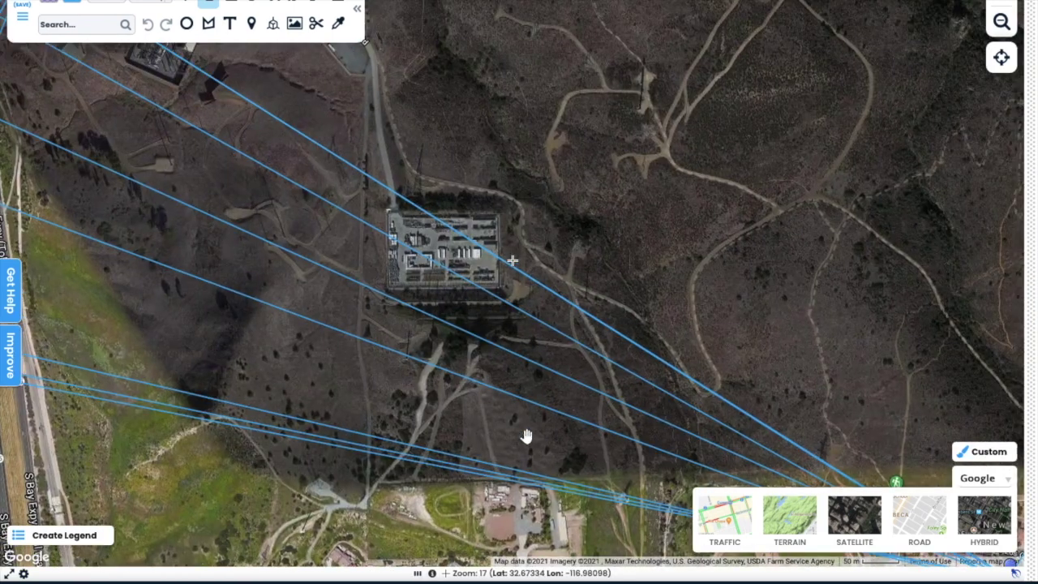
# Zoom out and pan until the whole 1 mile circle around the trailhead marker is framed
pyautogui.click(1002, 21)
pyautogui.click(1002, 20)
pyautogui.scroll(1, 543, 141)
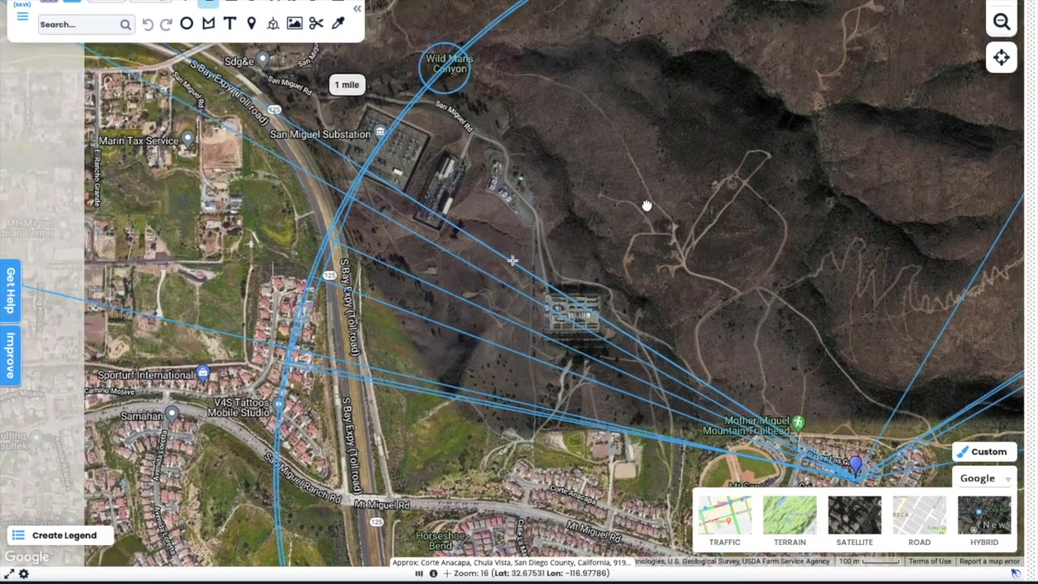
pyautogui.moveTo(646, 206); pyautogui.dragTo(691, 232)
pyautogui.click(1001, 21)
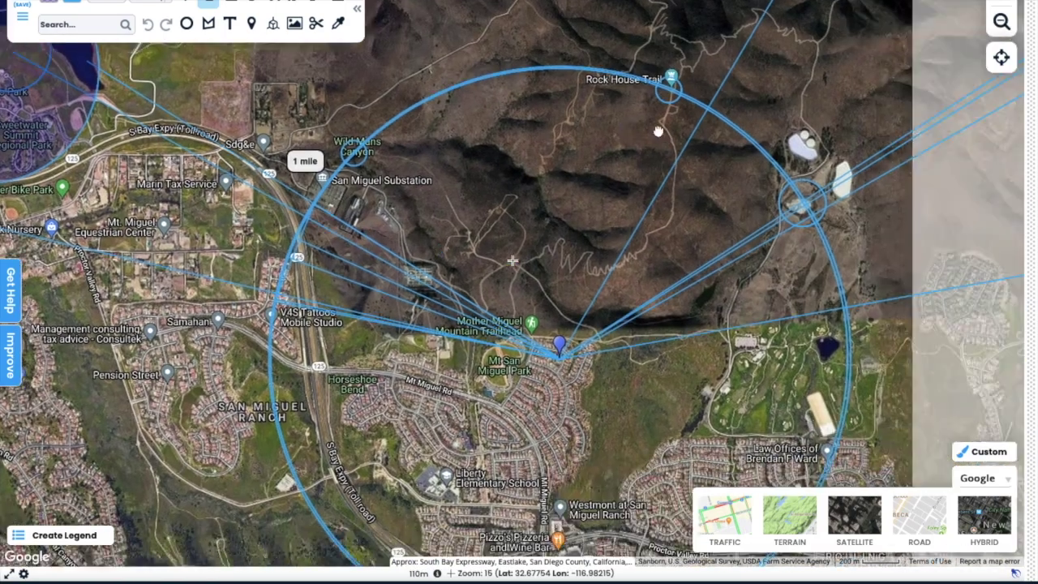
# Centre on the Mother Miguel trailhead marker, zoom in a level, and bring Rock House Trail into view
pyautogui.moveTo(845, 166); pyautogui.dragTo(656, 132)
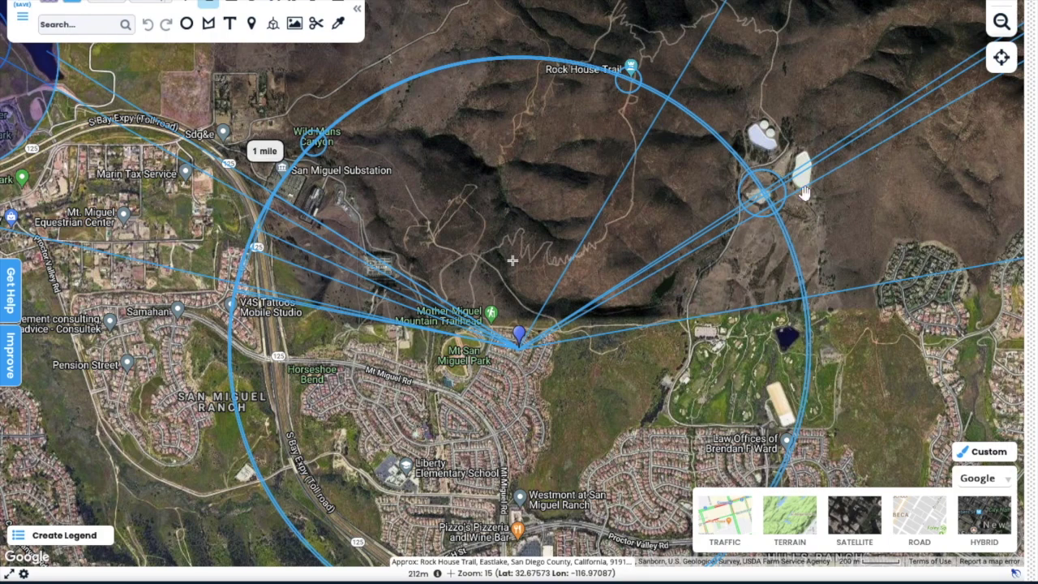
pyautogui.press('+')
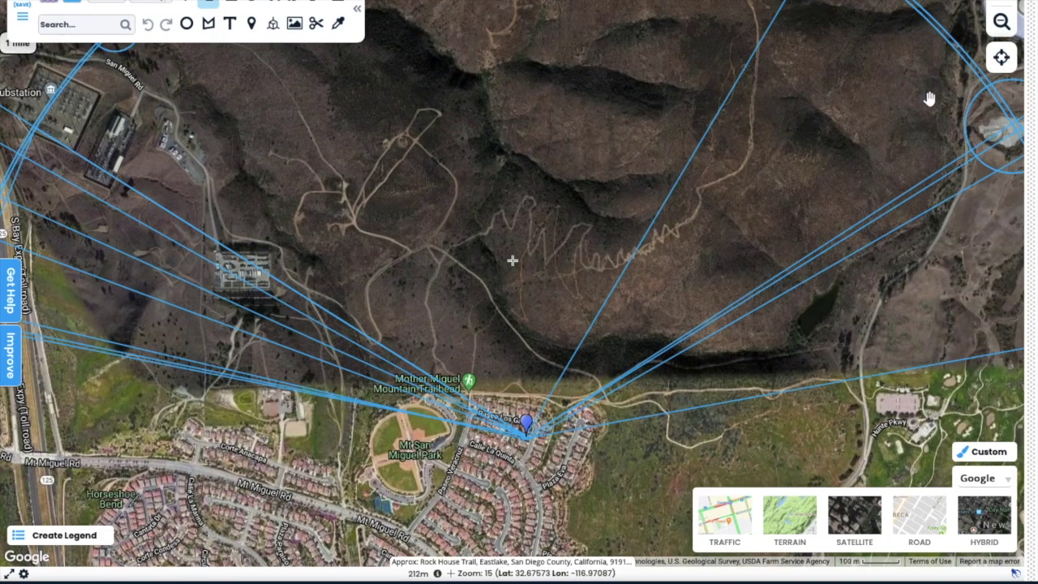
pyautogui.moveTo(884, 168); pyautogui.dragTo(690, 182)
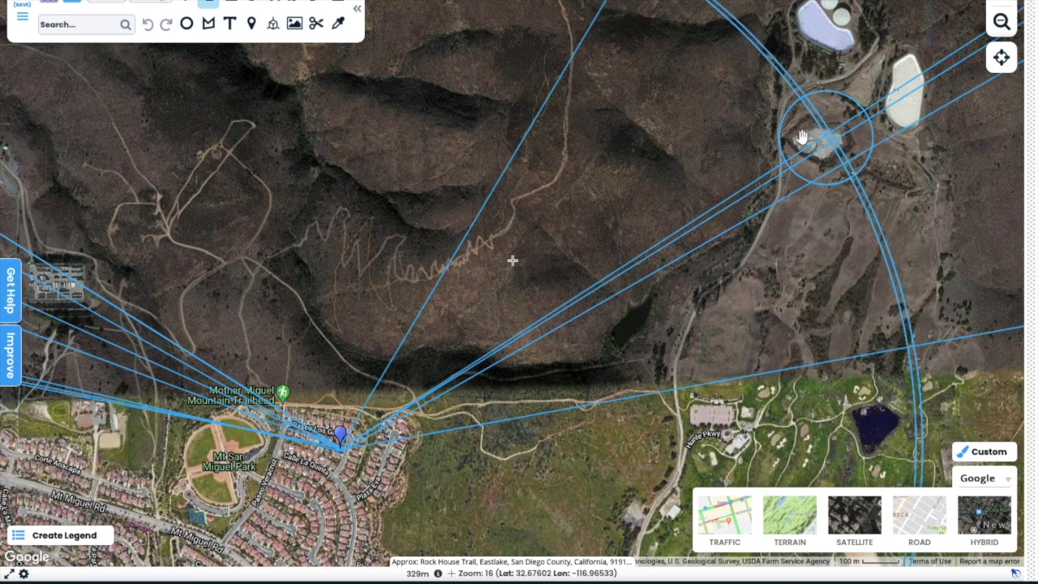
pyautogui.moveTo(687, 153); pyautogui.dragTo(724, 295)
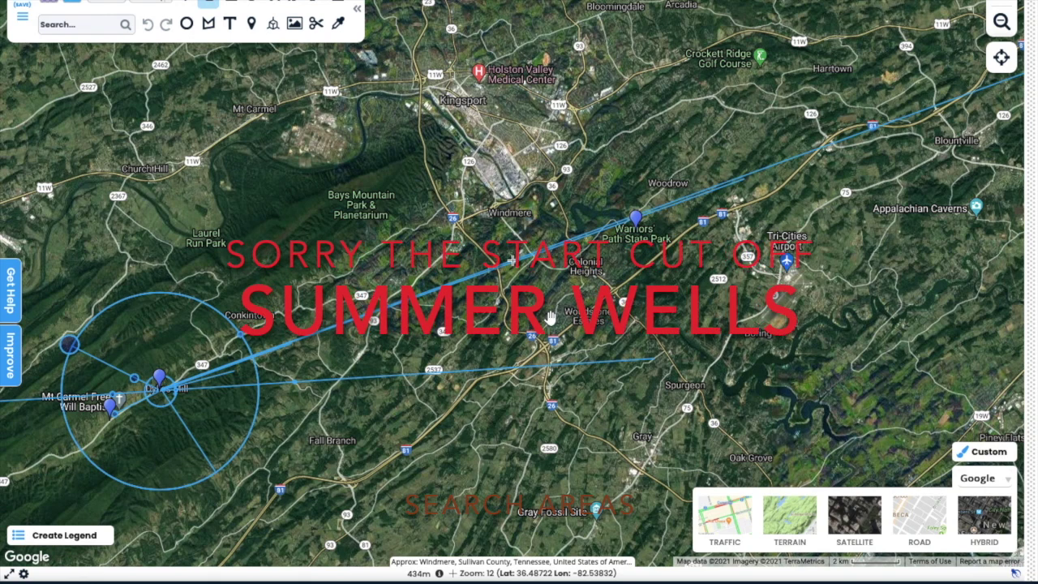
# Pan east toward Bristol and the Tri-Cities Airport, zooming in on Walnut Hill where lines cross
pyautogui.moveTo(663, 288)
pyautogui.mouseDown()
pyautogui.moveTo(451, 350)
pyautogui.moveTo(401, 380)
pyautogui.mouseUp()
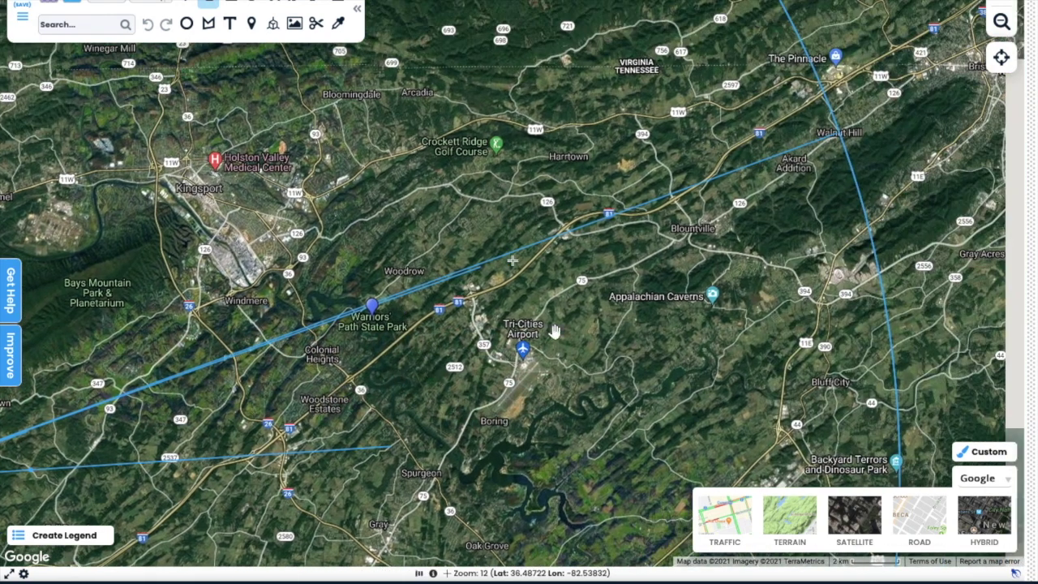
pyautogui.moveTo(737, 264); pyautogui.dragTo(496, 347)
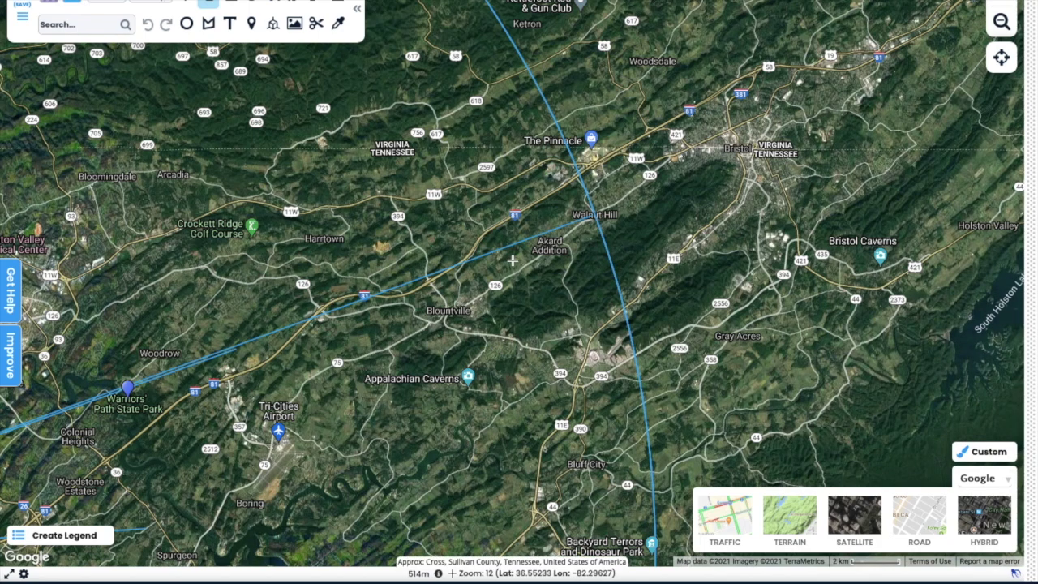
pyautogui.press('+')
pyautogui.press('+')
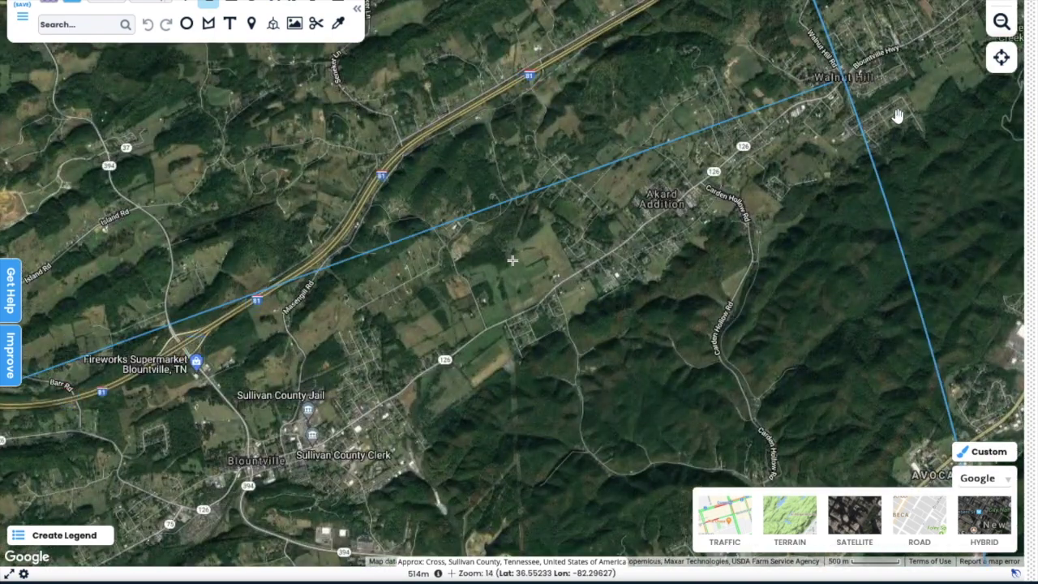
pyautogui.press('Up')
pyautogui.press('Right')
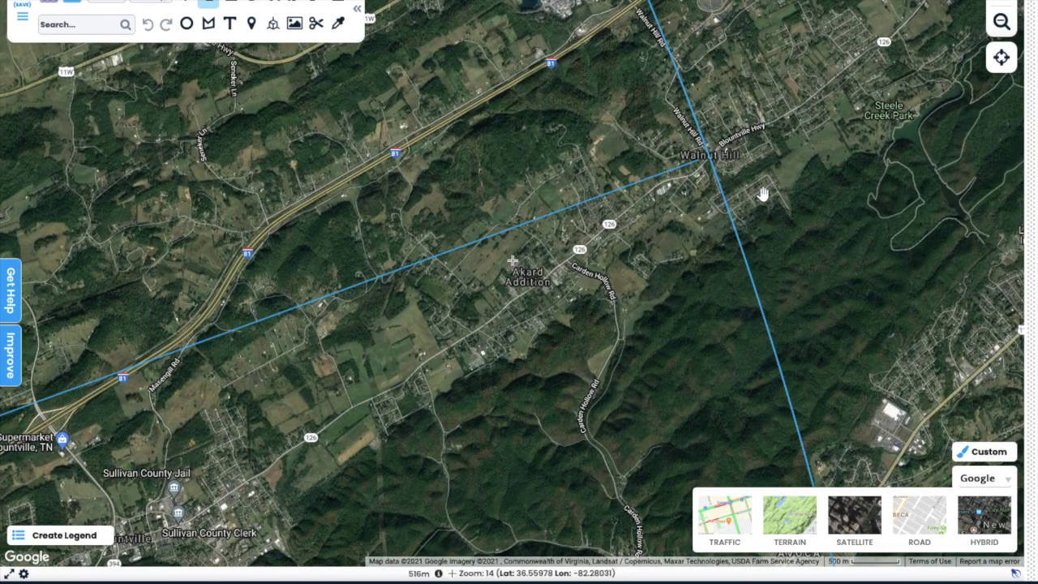
pyautogui.moveTo(764, 159); pyautogui.dragTo(764, 217)
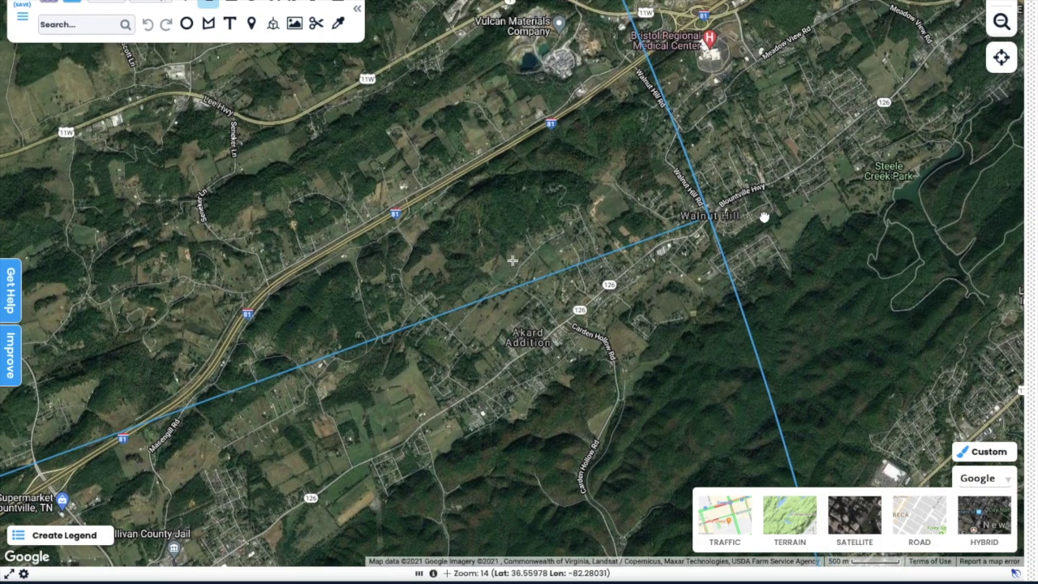
# Zoom out to show Kingsport and Bristol, then zoom into Colonial Heights near Grace Point Fellowship
pyautogui.click(1002, 21)
pyautogui.click(1002, 22)
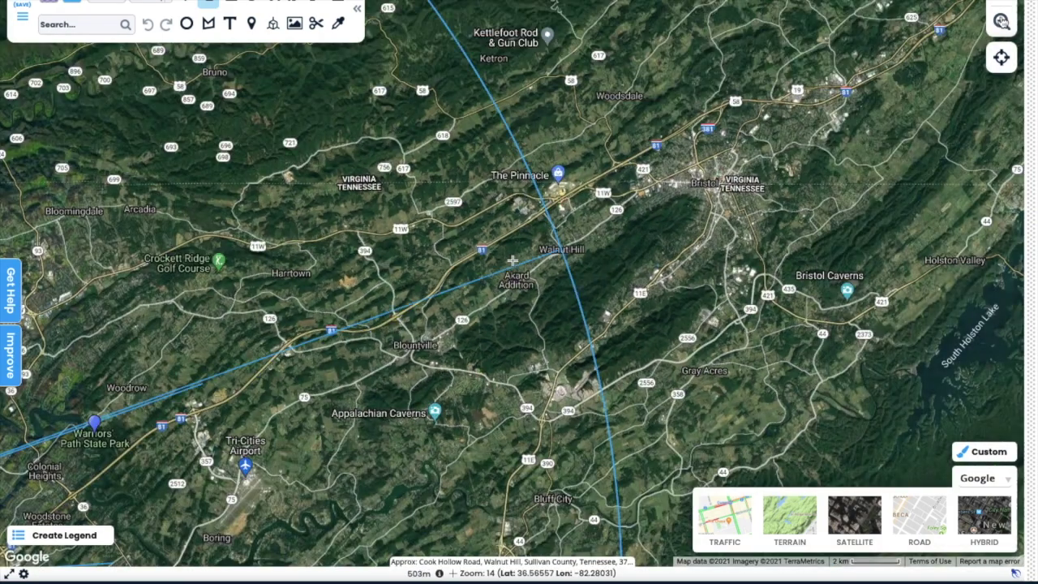
pyautogui.click(1002, 22)
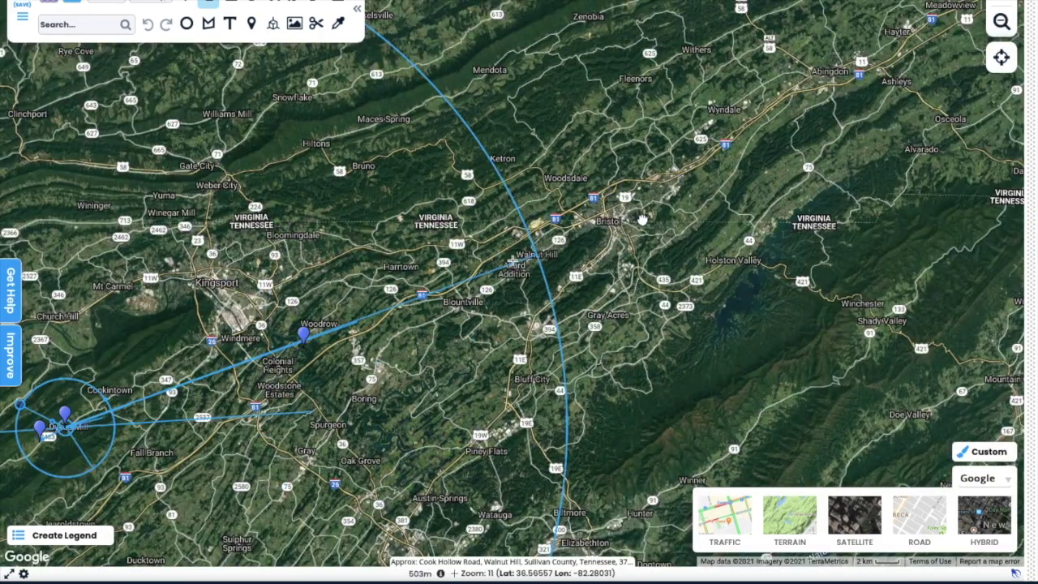
pyautogui.press('Left')
pyautogui.press('Down')
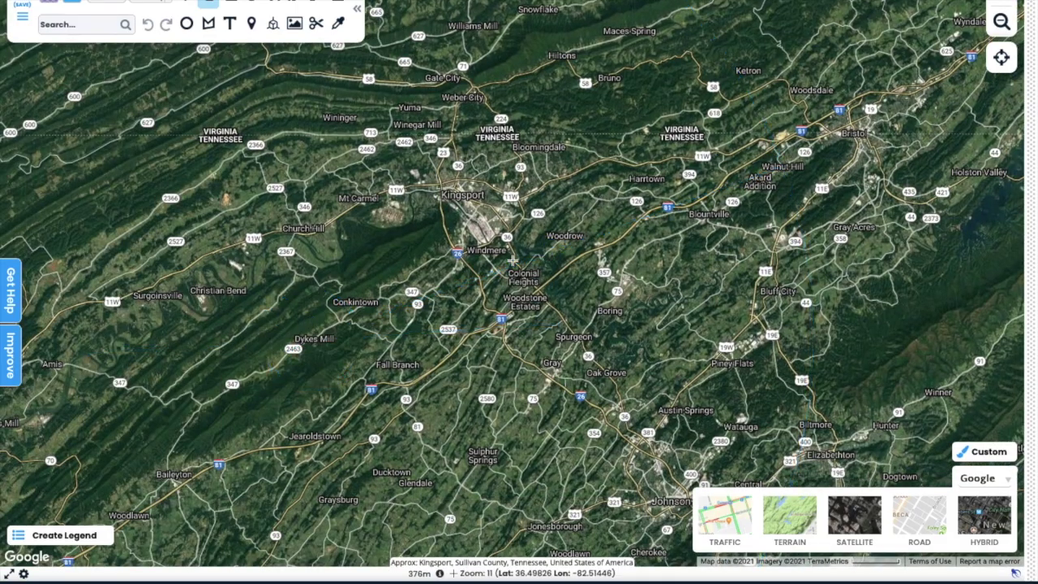
pyautogui.scroll(1, 513, 261)
pyautogui.scroll(1, 513, 261)
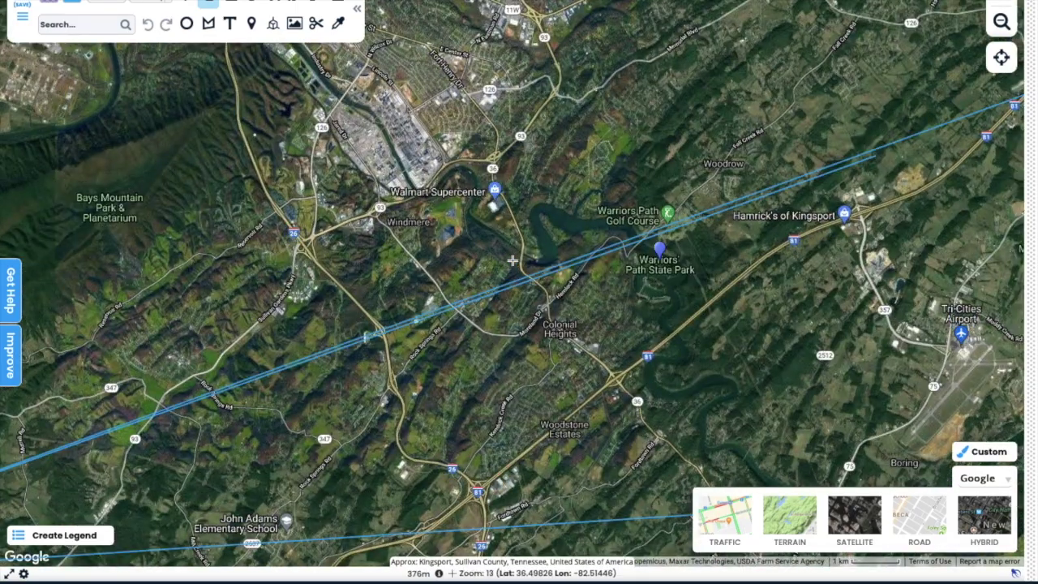
pyautogui.scroll(1, 513, 260)
pyautogui.scroll(1, 513, 260)
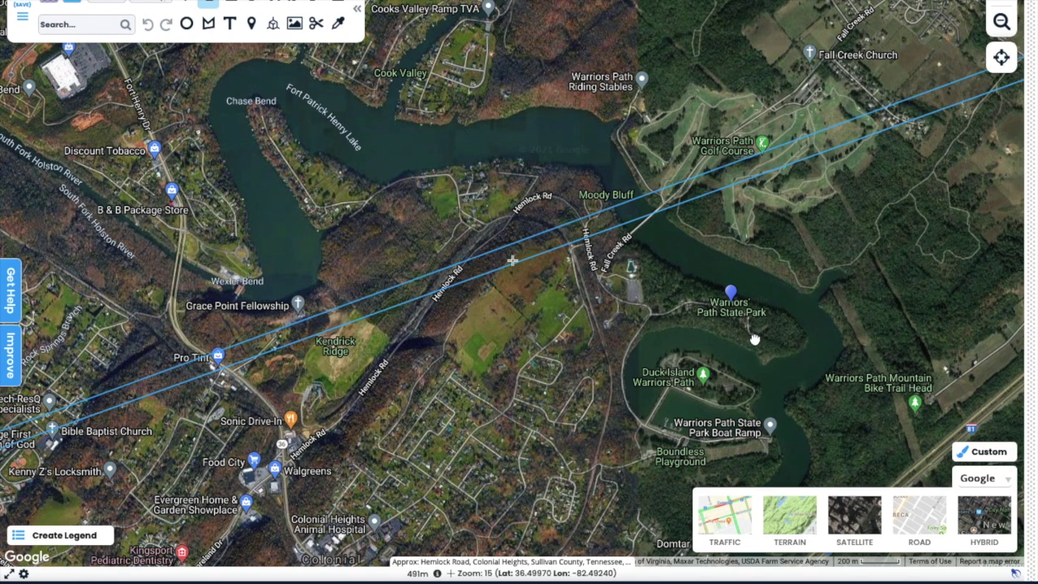
pyautogui.moveTo(754, 338); pyautogui.dragTo(716, 299)
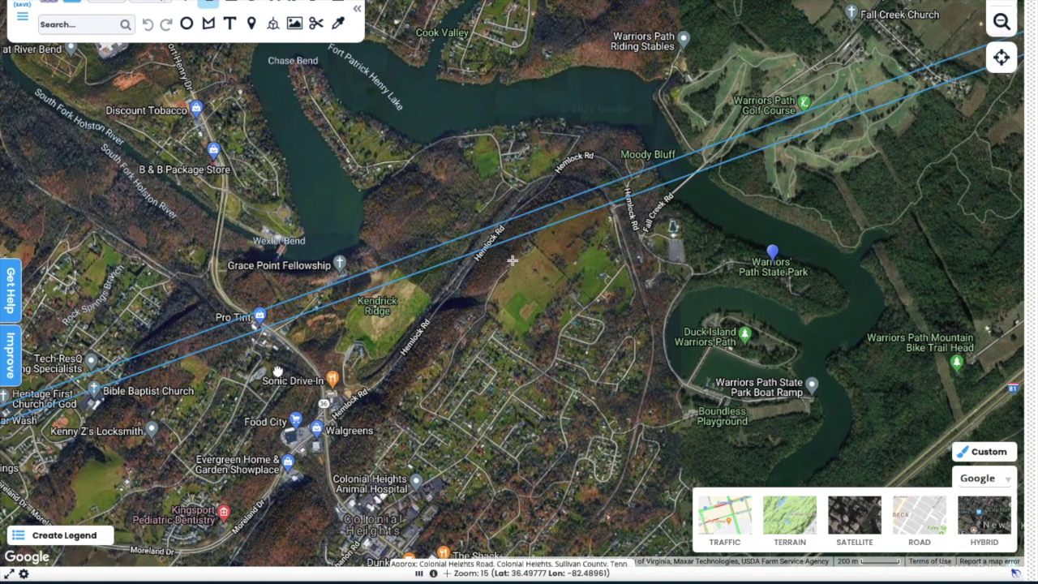
# Centre the corridor lines crossing Hemlock Rd and zoom to level 18 near Moody Bluff
pyautogui.moveTo(159, 373); pyautogui.dragTo(298, 373)
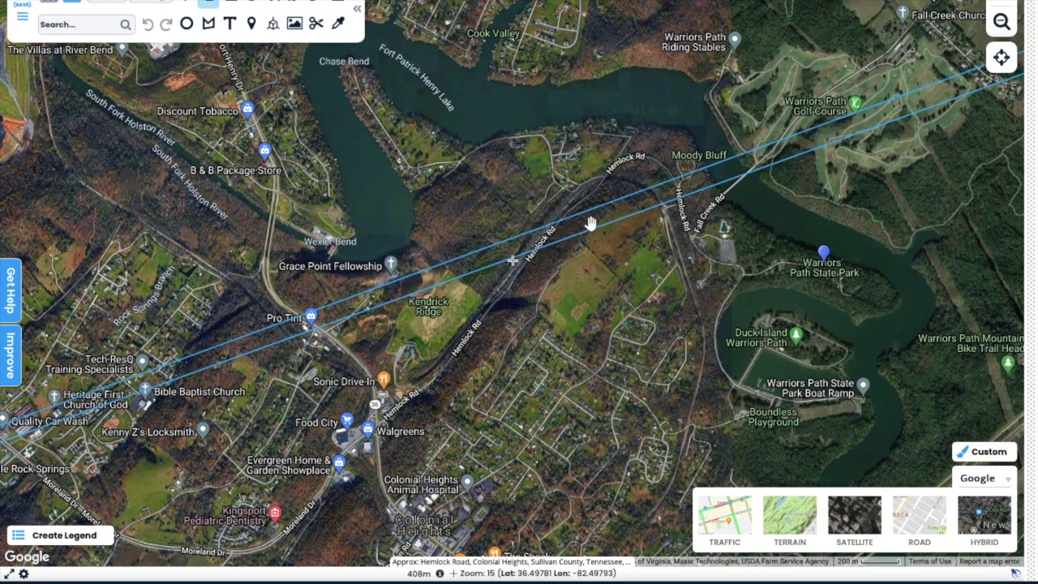
pyautogui.click(1002, 22)
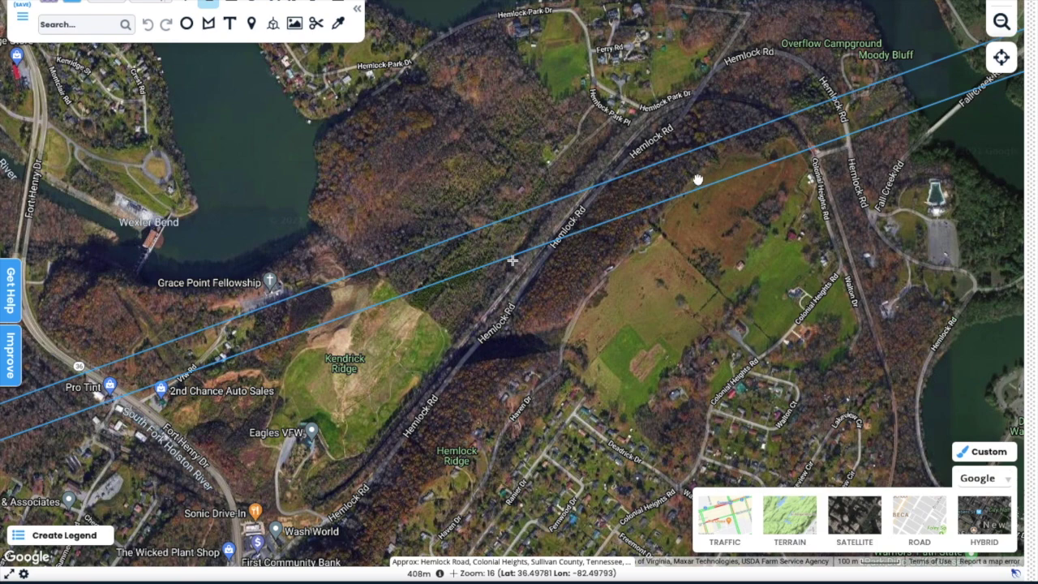
pyautogui.moveTo(698, 179); pyautogui.dragTo(519, 244)
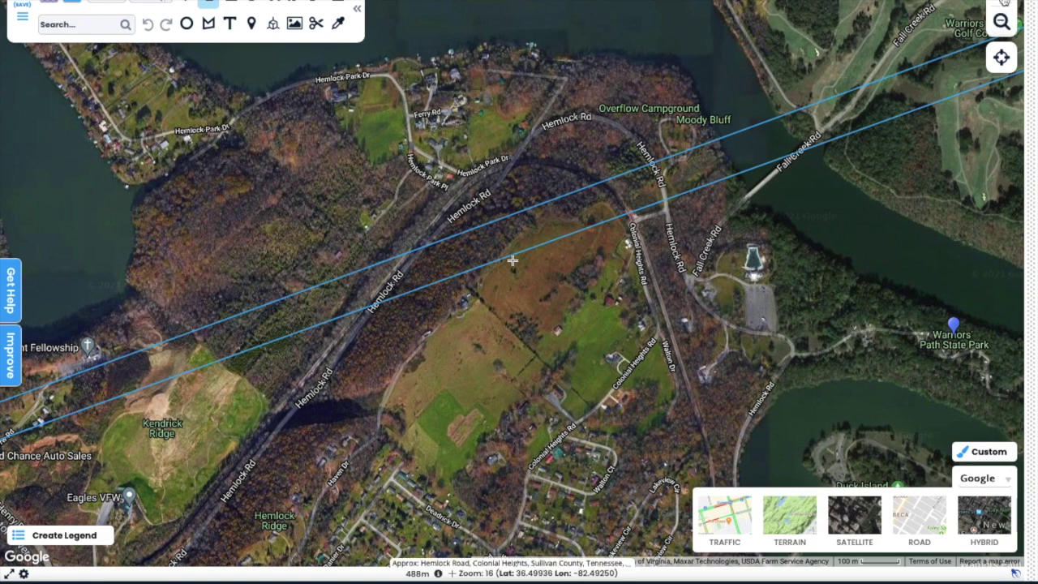
pyautogui.scroll(1, 513, 261)
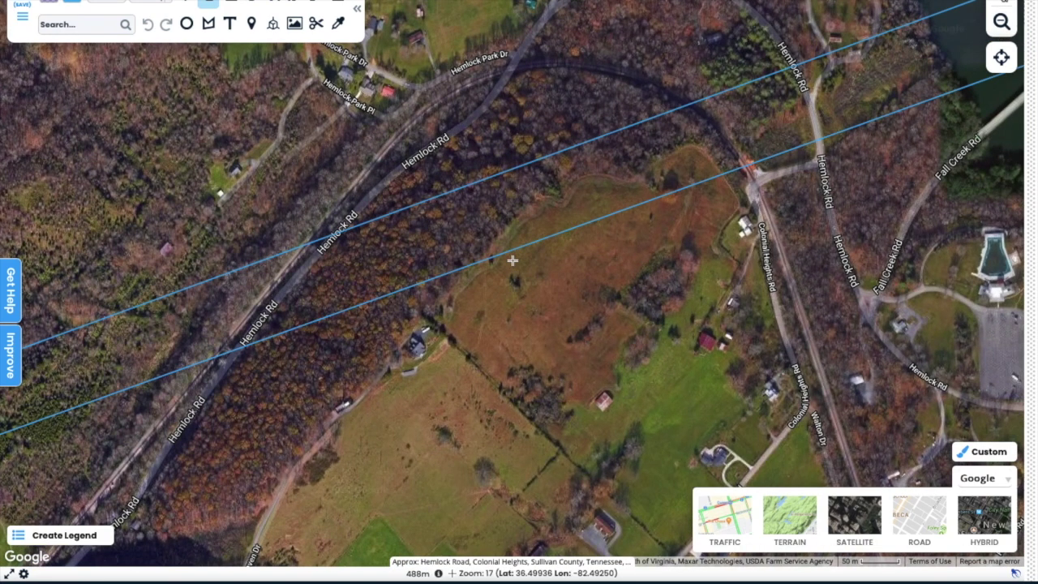
pyautogui.moveTo(824, 119); pyautogui.dragTo(628, 185)
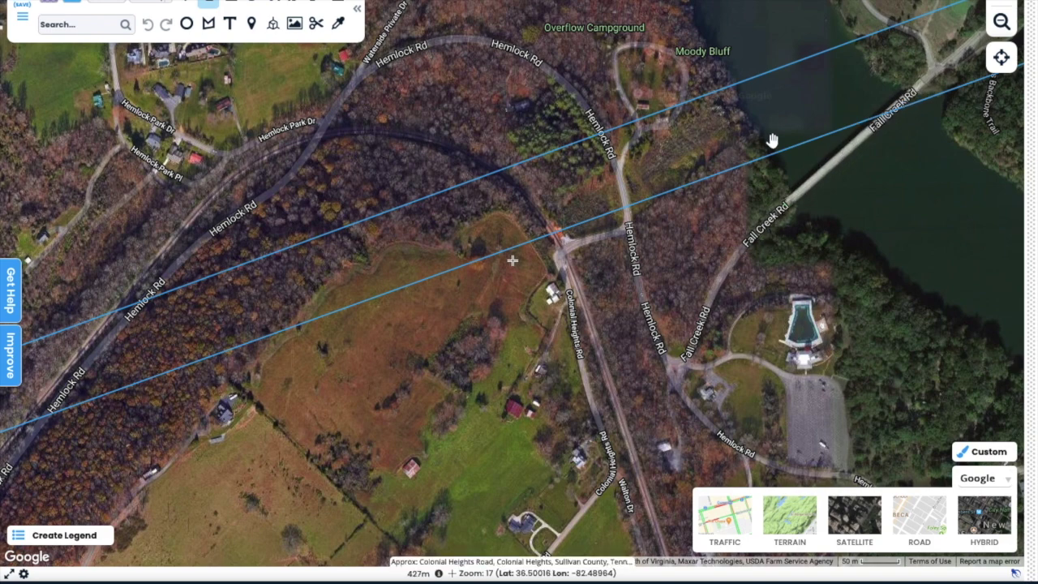
pyautogui.moveTo(899, 76); pyautogui.dragTo(730, 195)
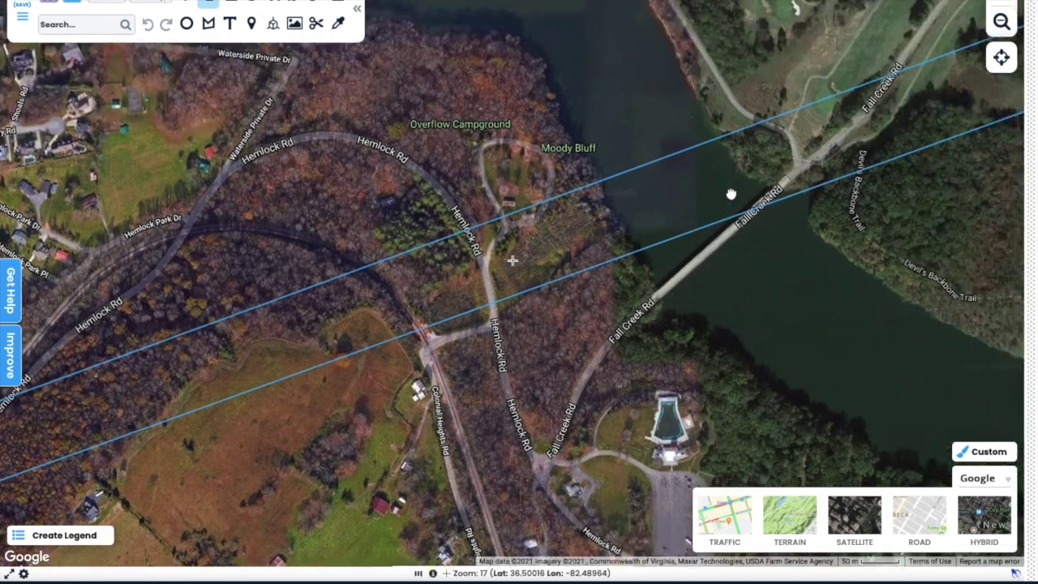
pyautogui.press('+')
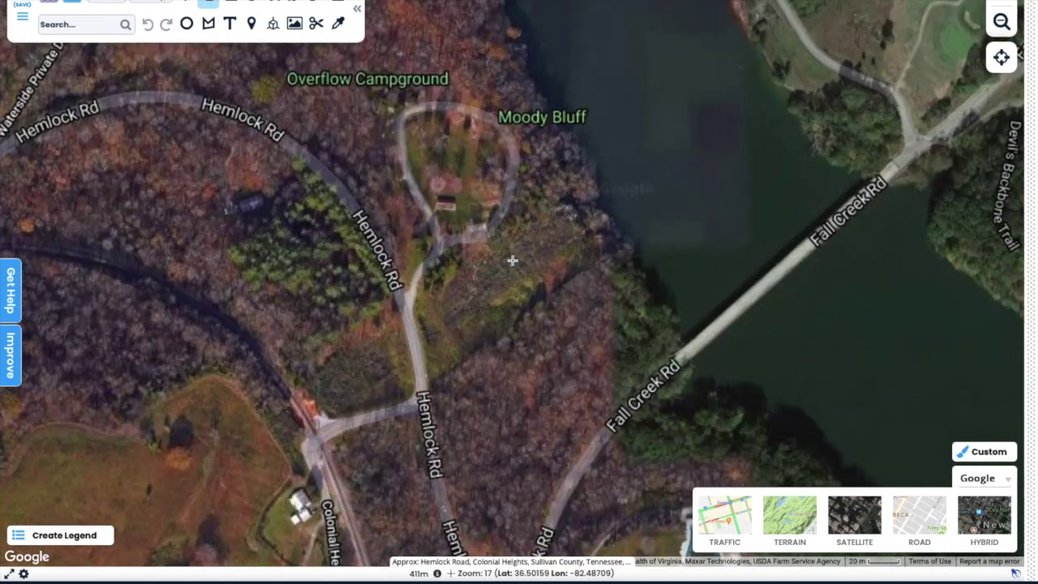
pyautogui.moveTo(781, 233); pyautogui.dragTo(822, 160)
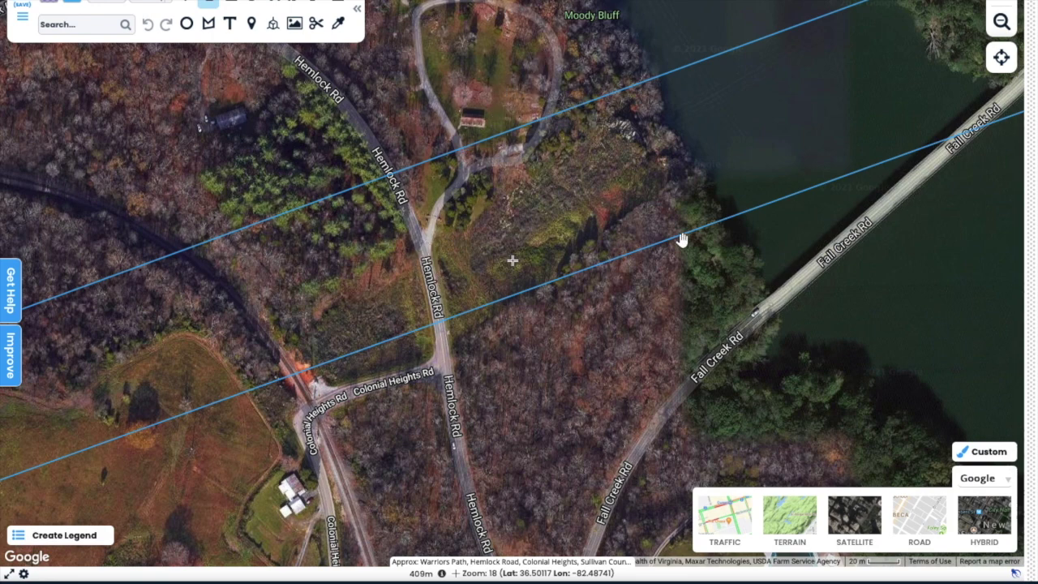
# Pan along Fall Creek Rd past the bridge until Warriors Path Golf Course is centred
pyautogui.moveTo(683, 239); pyautogui.dragTo(367, 360)
pyautogui.moveTo(750, 165); pyautogui.dragTo(382, 299)
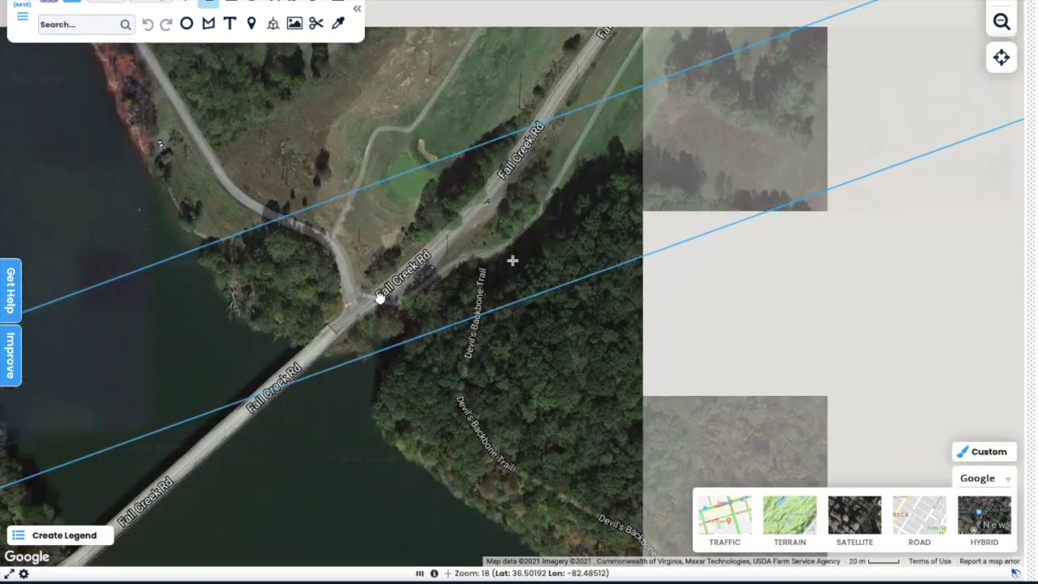
pyautogui.moveTo(475, 359); pyautogui.dragTo(479, 313)
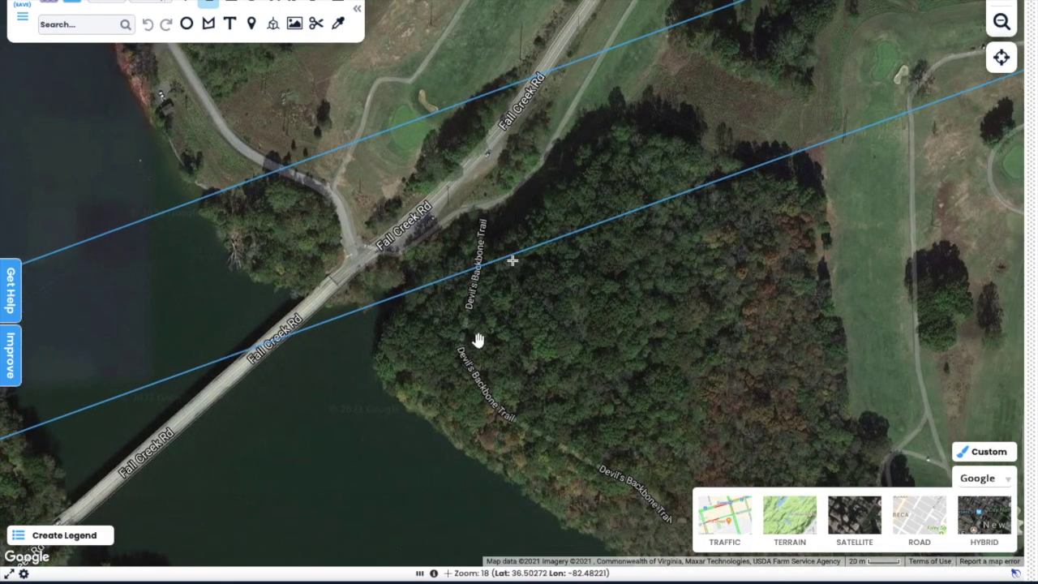
pyautogui.moveTo(540, 332)
pyautogui.mouseDown()
pyautogui.moveTo(542, 227)
pyautogui.moveTo(587, 360)
pyautogui.mouseUp()
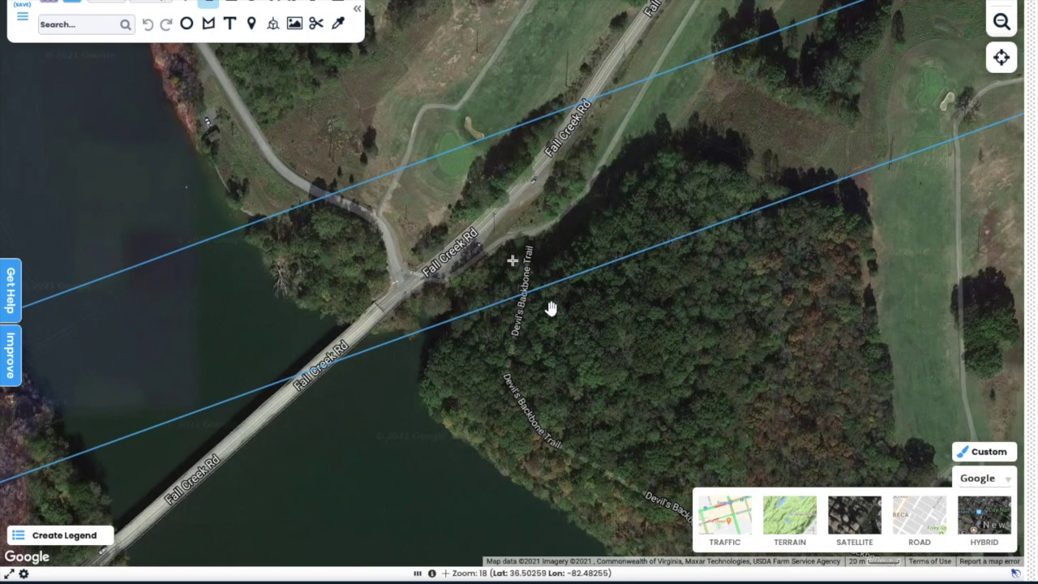
pyautogui.moveTo(561, 177)
pyautogui.mouseDown()
pyautogui.moveTo(571, 201)
pyautogui.moveTo(379, 336)
pyautogui.mouseUp()
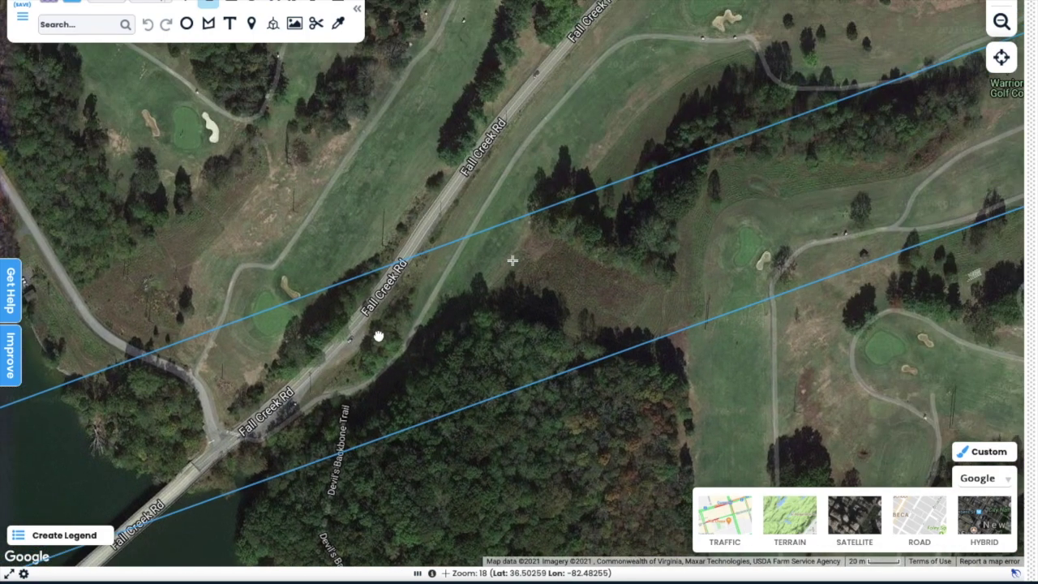
pyautogui.scroll(-1, 513, 260)
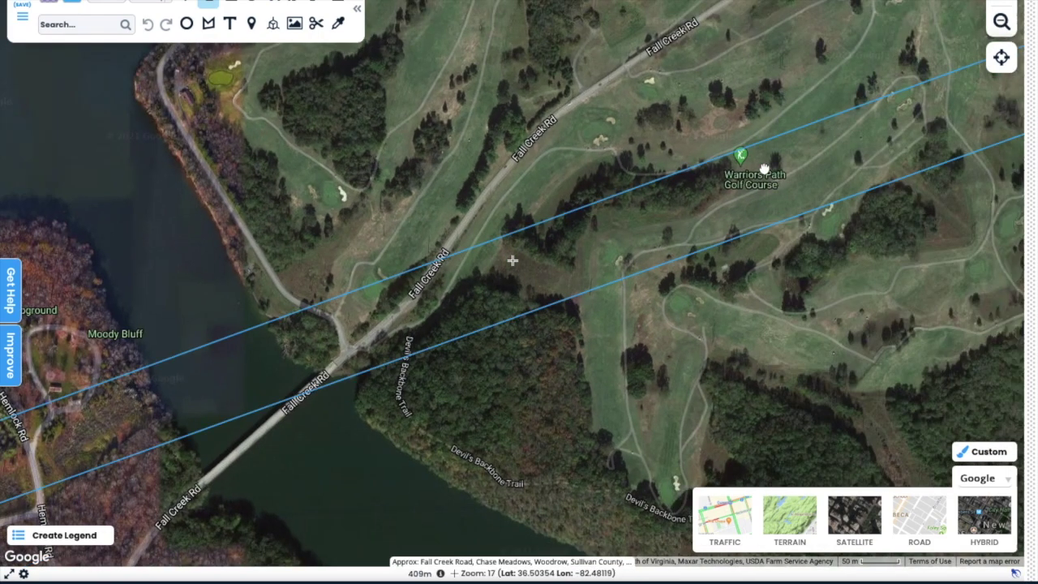
pyautogui.moveTo(764, 169); pyautogui.dragTo(554, 217)
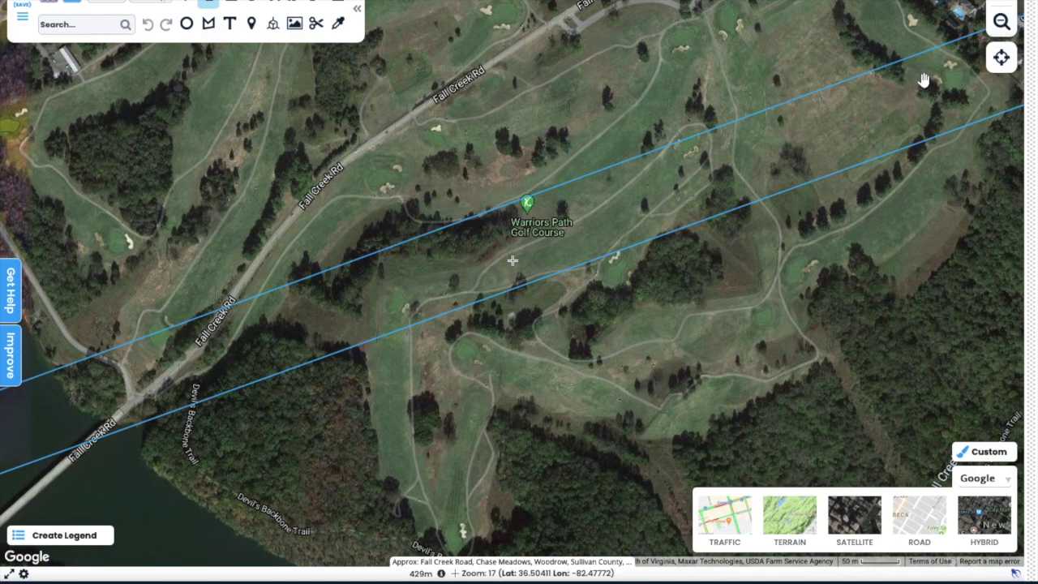
# Zoom out one level and trace the corridor lines east to Grace Point Fellowship
pyautogui.click(1001, 22)
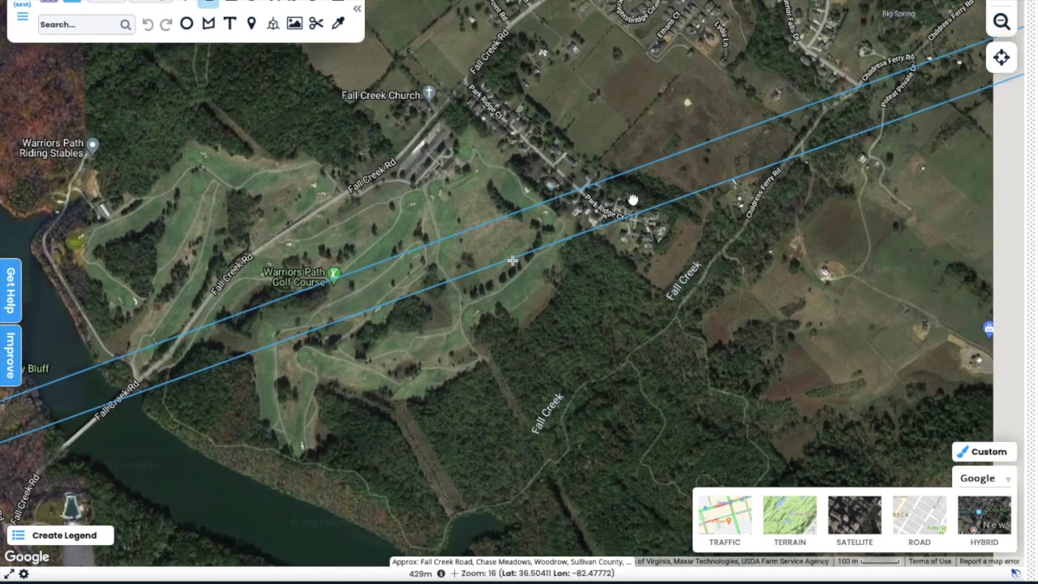
pyautogui.moveTo(881, 118); pyautogui.dragTo(624, 205)
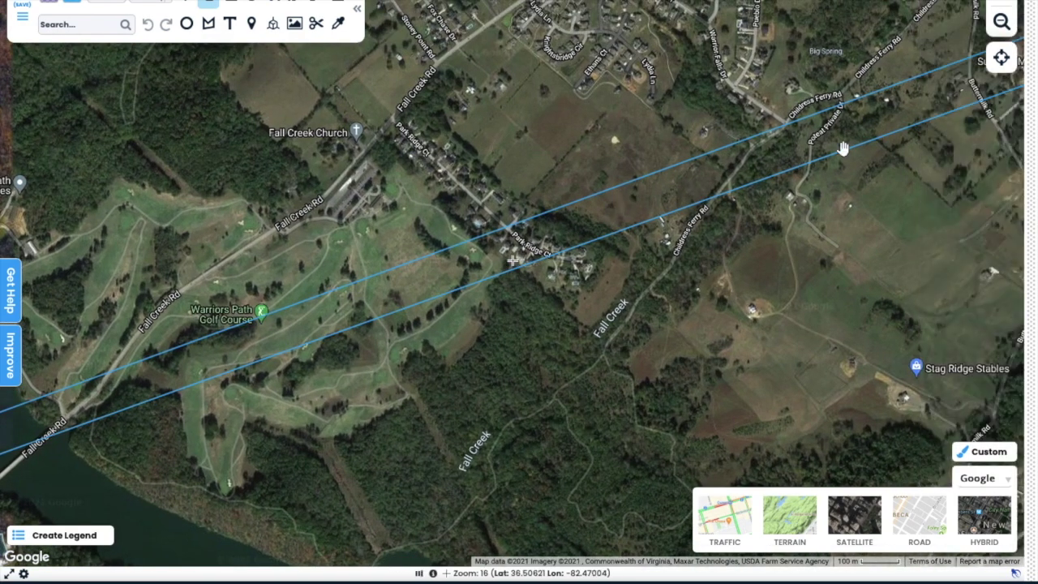
pyautogui.moveTo(869, 140); pyautogui.dragTo(662, 198)
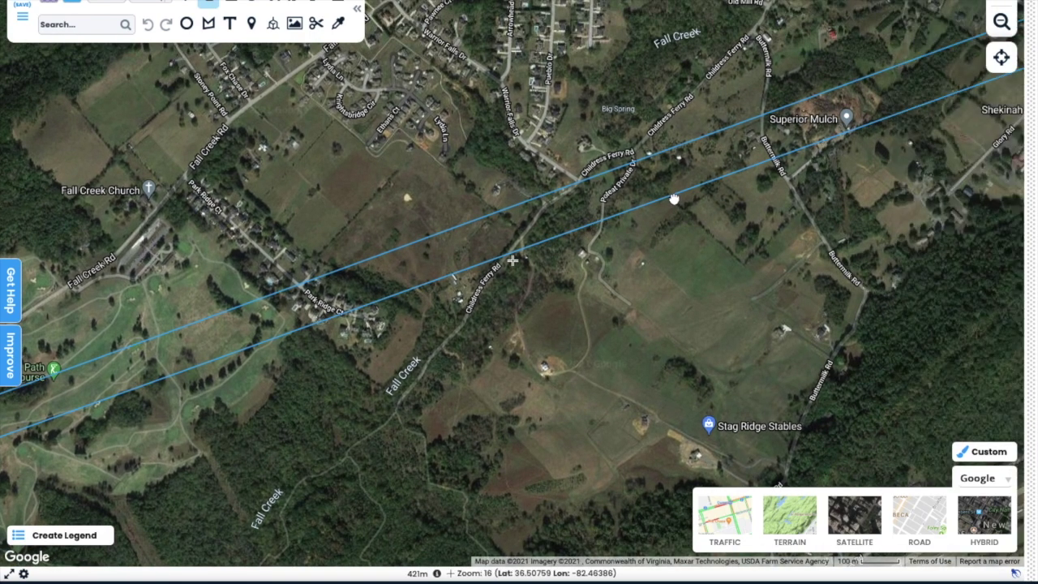
pyautogui.moveTo(926, 119); pyautogui.dragTo(747, 179)
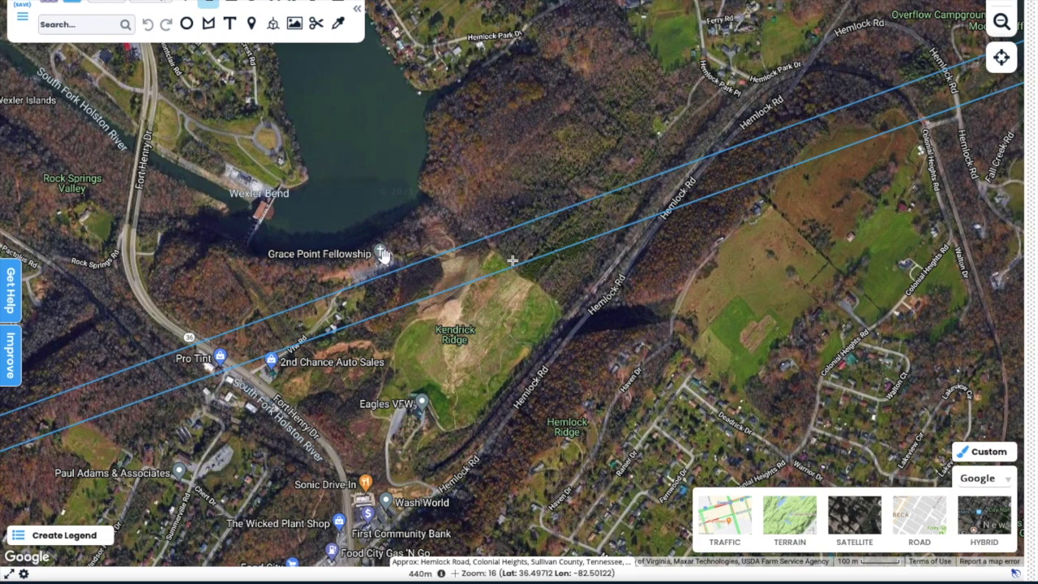
# Draw a radius circle centred on Grace Point Fellowship
pyautogui.scroll(1, 512, 260)
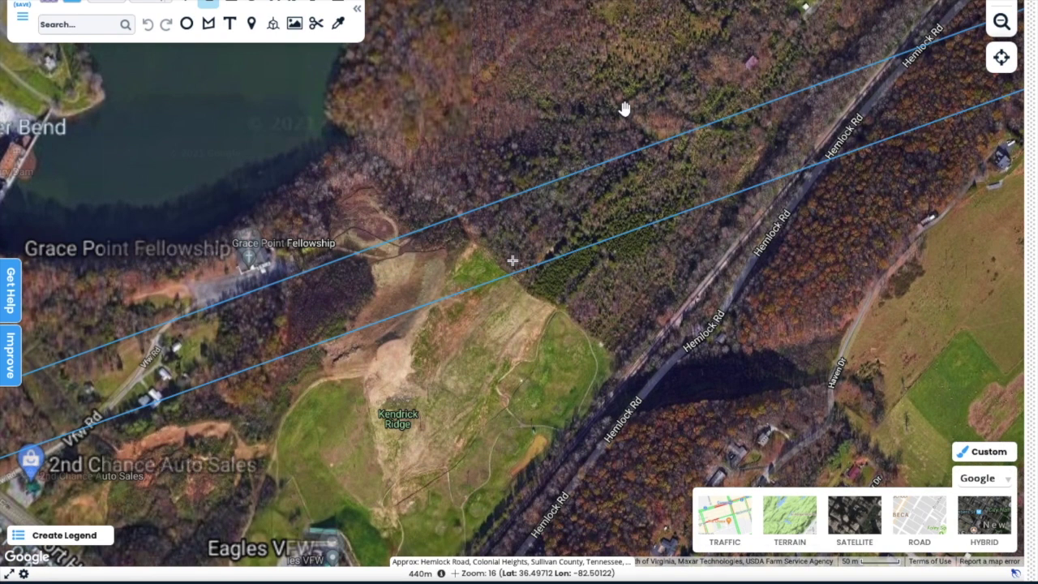
pyautogui.moveTo(243, 225); pyautogui.dragTo(390, 228)
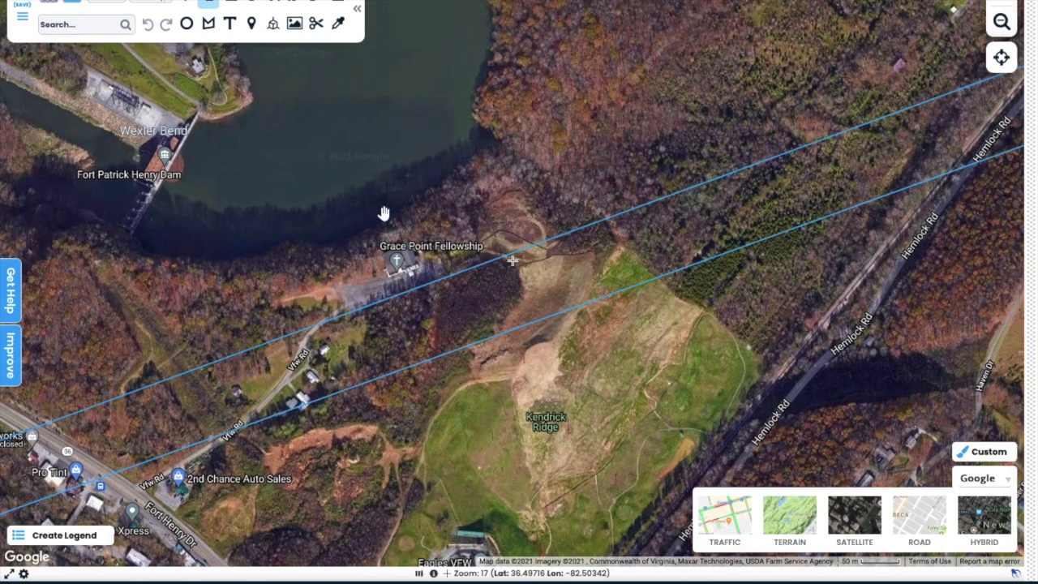
pyautogui.click(186, 23)
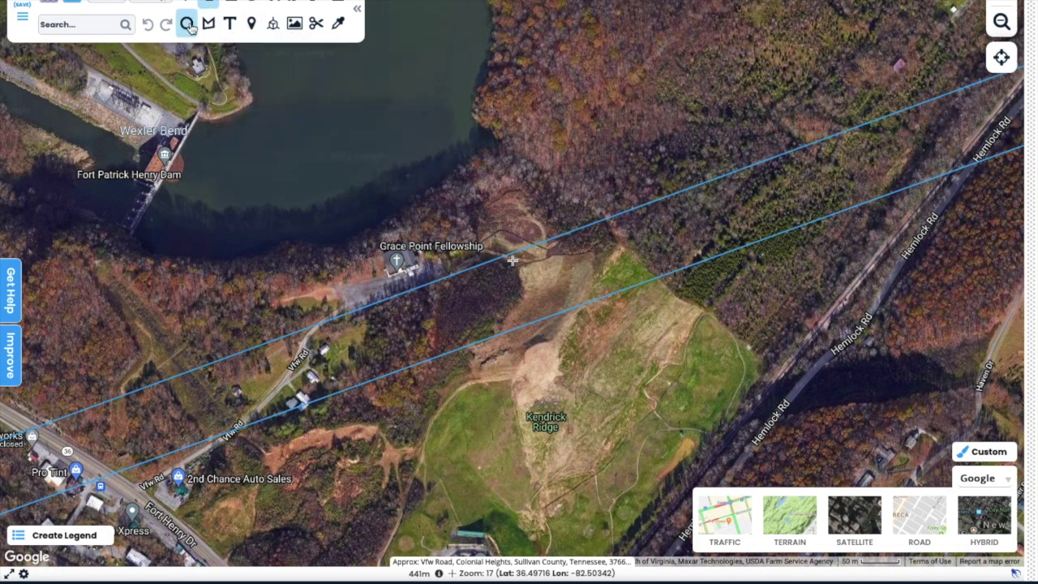
pyautogui.moveTo(387, 248); pyautogui.dragTo(450, 277)
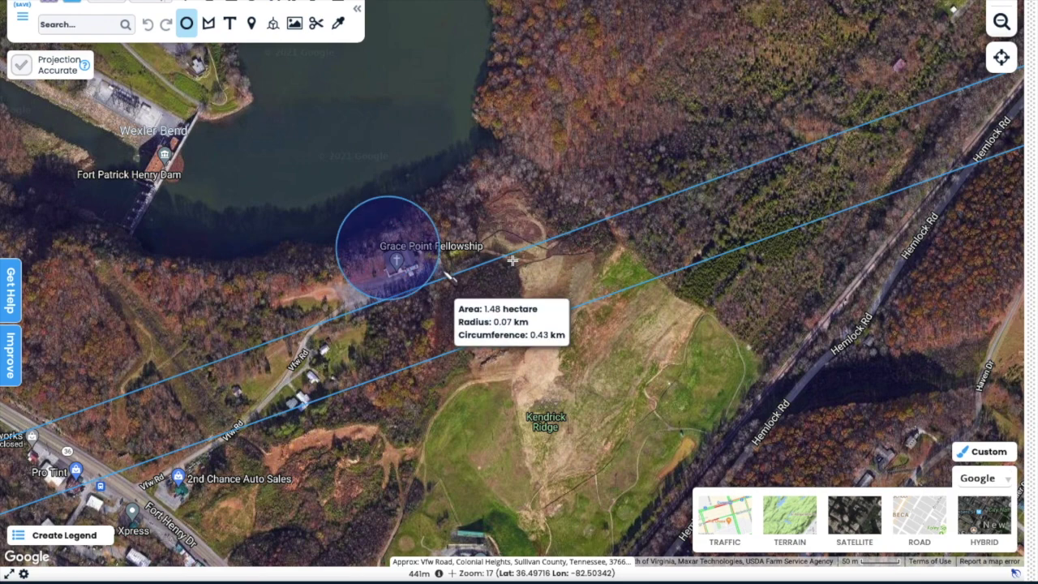
# Remove the new circle's fill so it shows as a blue outline only
pyautogui.click(231, 4)
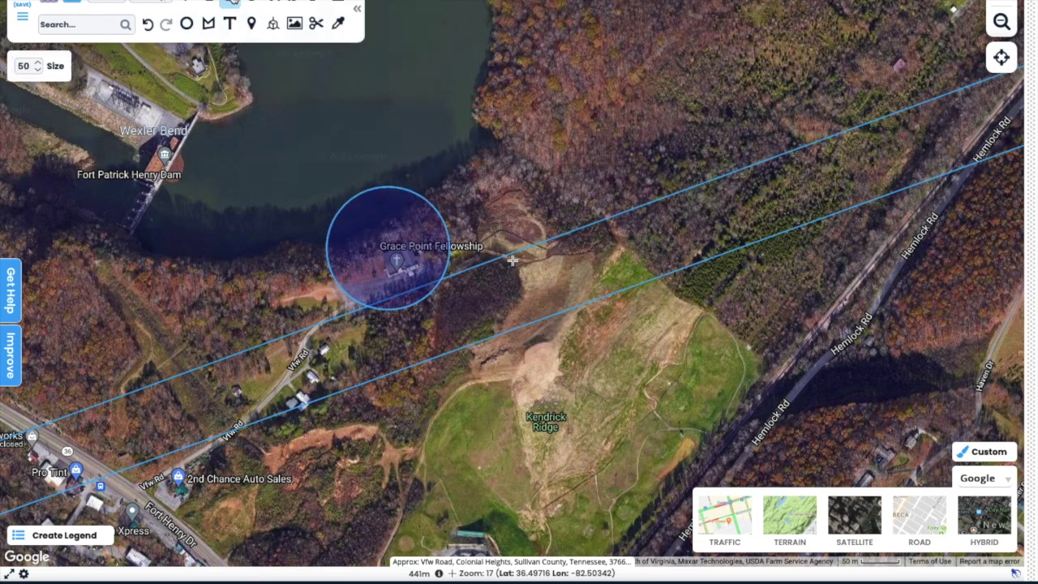
pyautogui.click(381, 212)
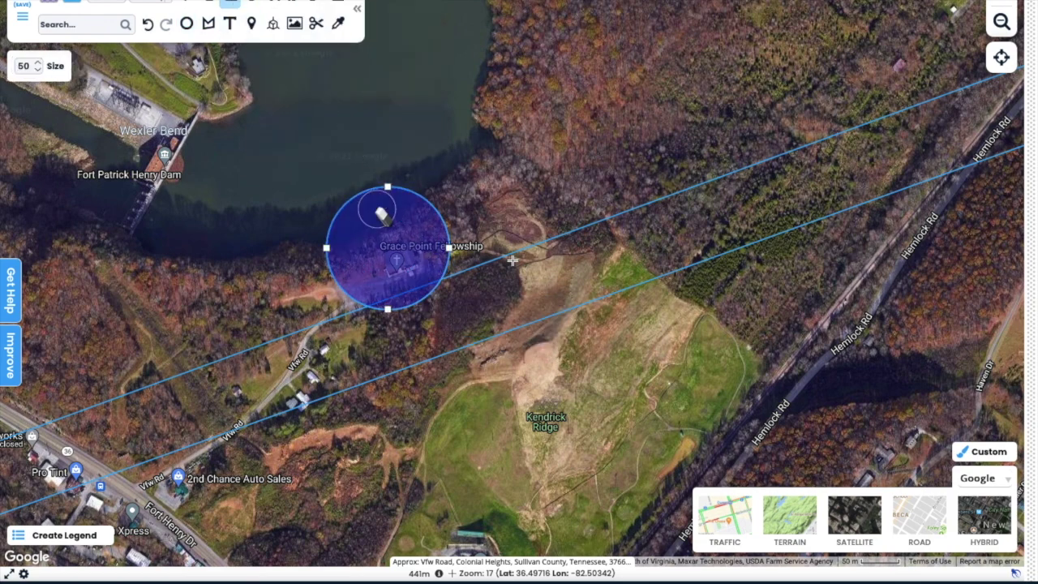
pyautogui.click(186, 3)
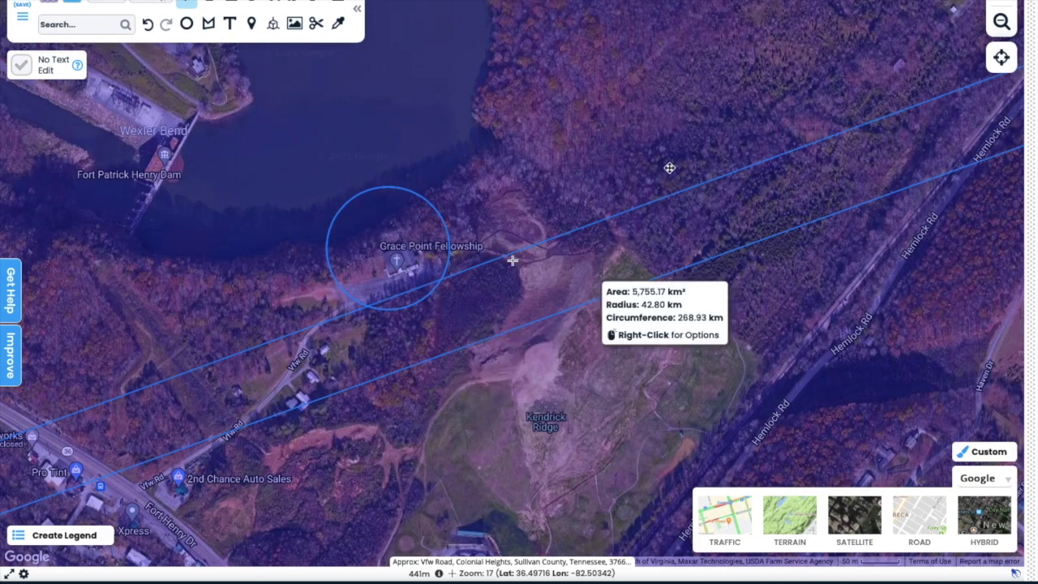
pyautogui.click(209, 4)
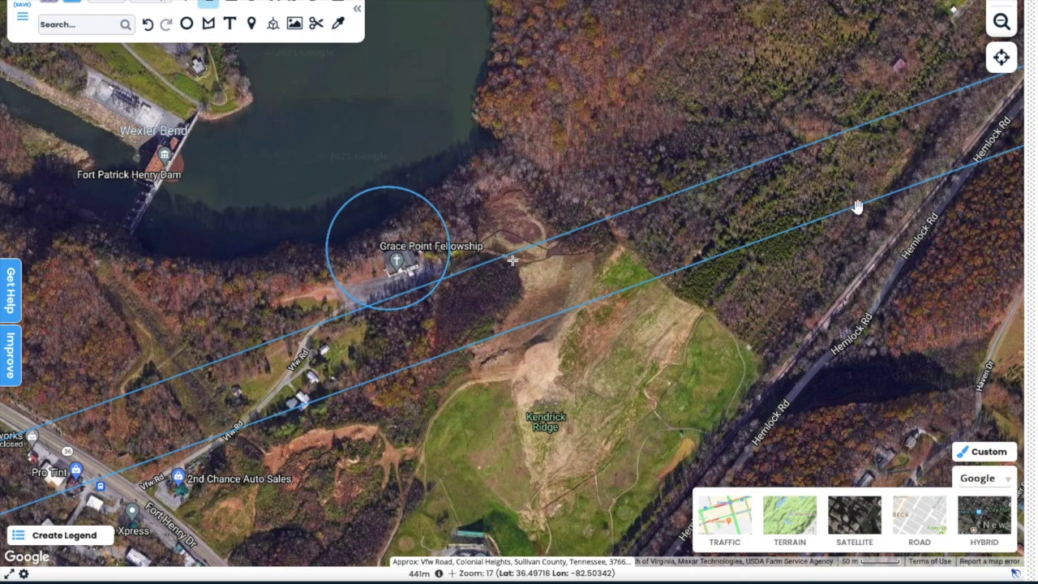
# Zoom in a level and follow the corridor lines east through the woods across Hemlock Rd
pyautogui.moveTo(857, 203); pyautogui.dragTo(631, 240)
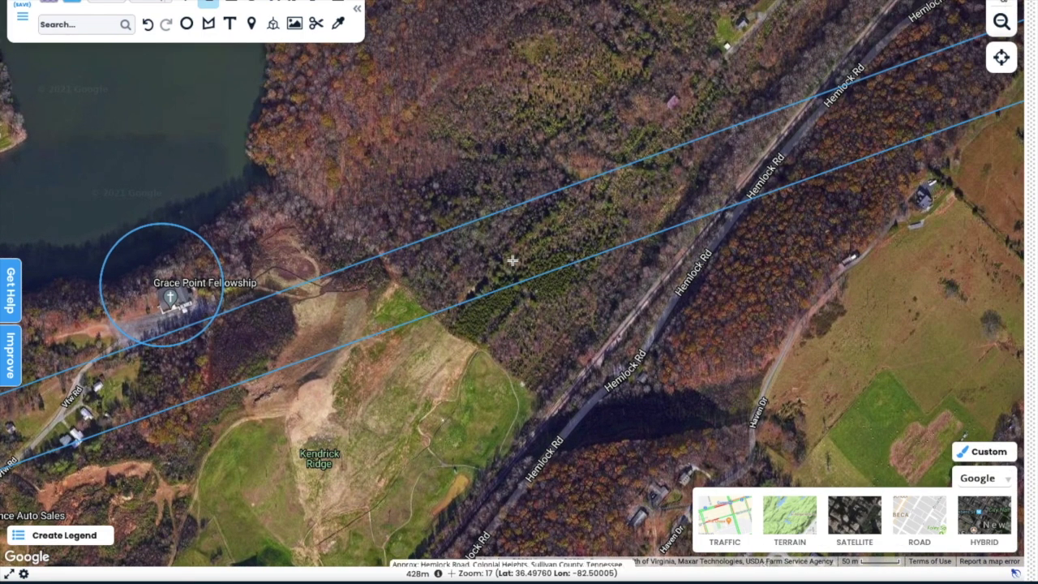
pyautogui.click(1002, 22)
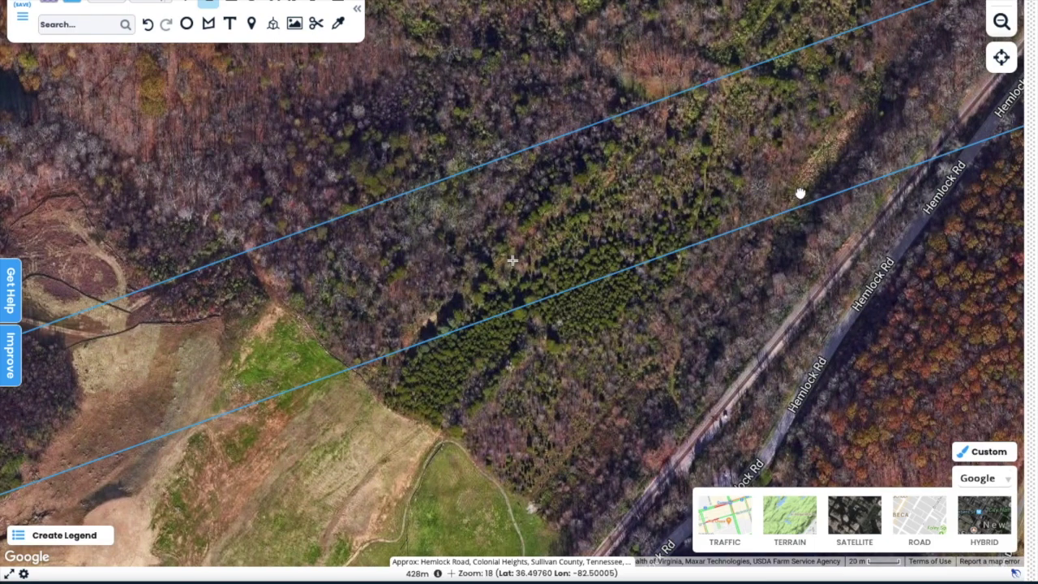
pyautogui.moveTo(799, 193); pyautogui.dragTo(498, 273)
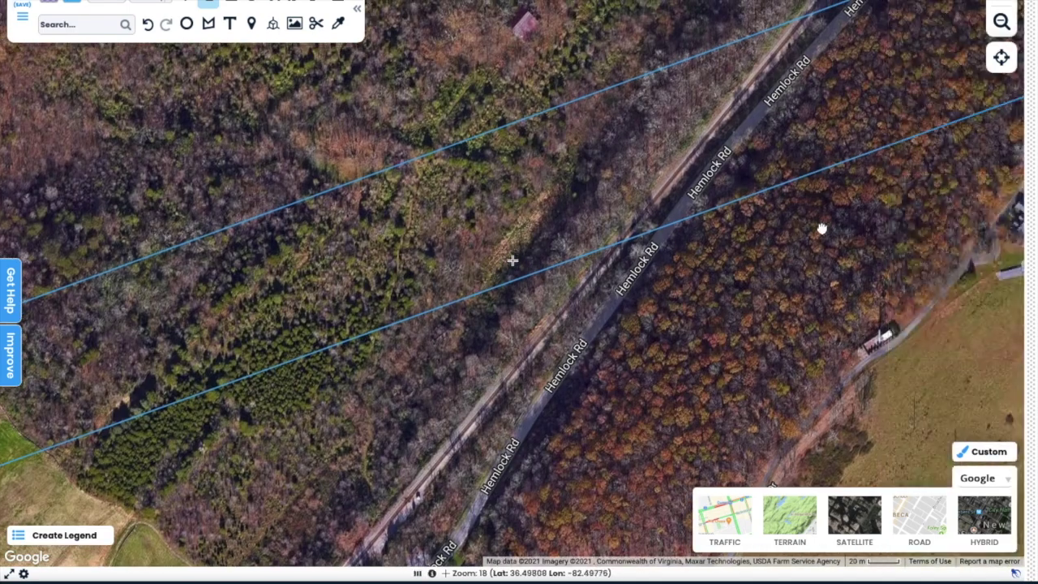
pyautogui.moveTo(820, 227); pyautogui.dragTo(523, 293)
pyautogui.moveTo(736, 190); pyautogui.dragTo(593, 297)
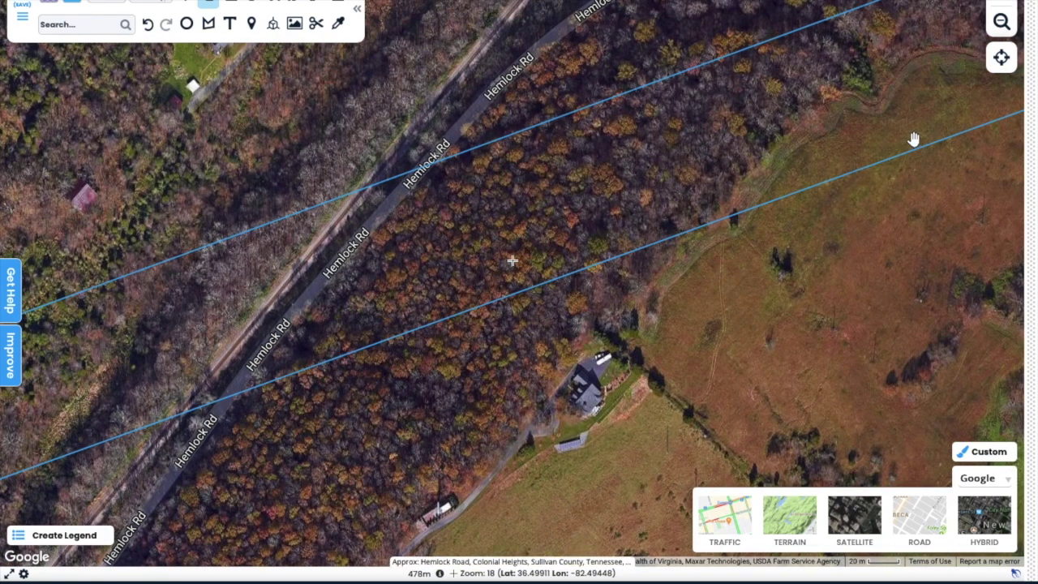
# Zoom out past Warriors Path State Park, then zoom in and centre the Fall Creek Rd bridge
pyautogui.click(1002, 21)
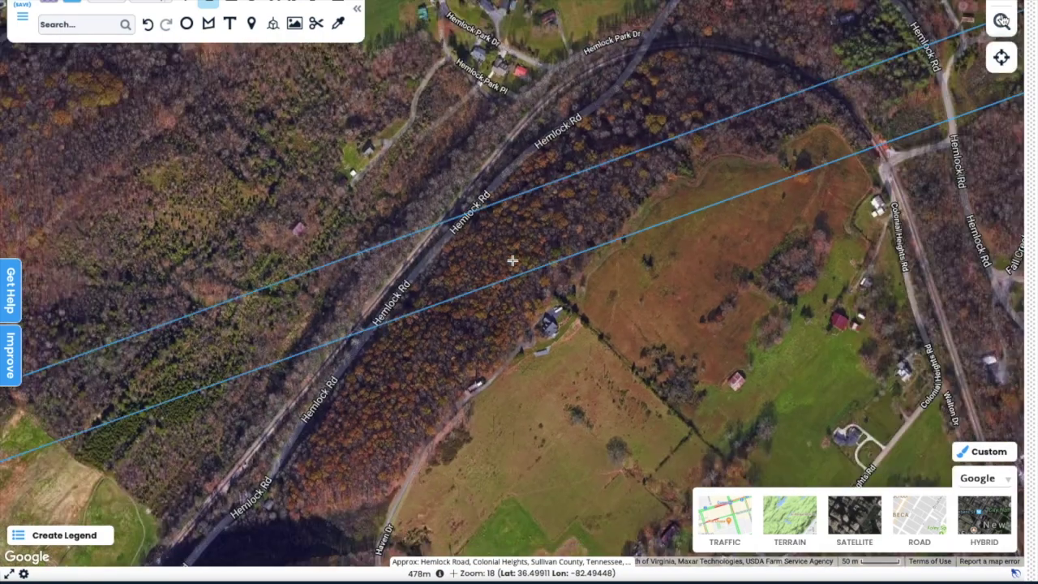
pyautogui.scroll(-2, 512, 261)
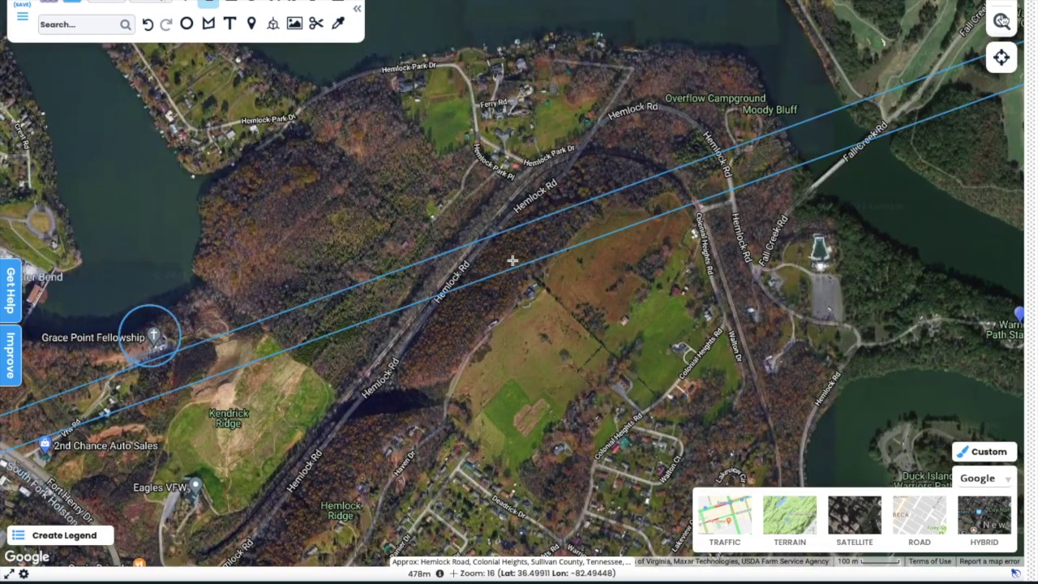
pyautogui.moveTo(921, 152); pyautogui.dragTo(544, 275)
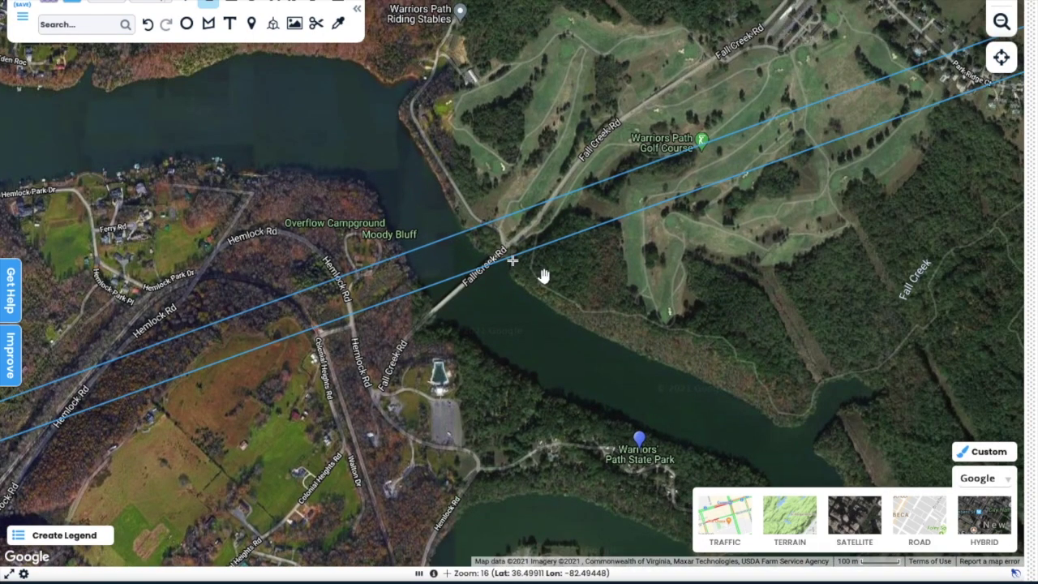
pyautogui.press('+')
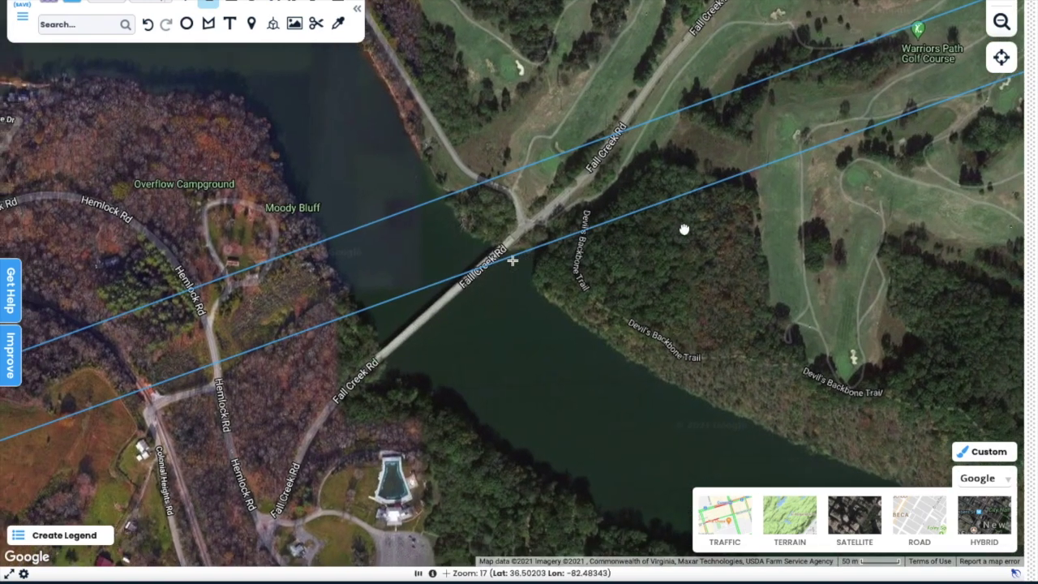
pyautogui.moveTo(683, 230); pyautogui.dragTo(774, 202)
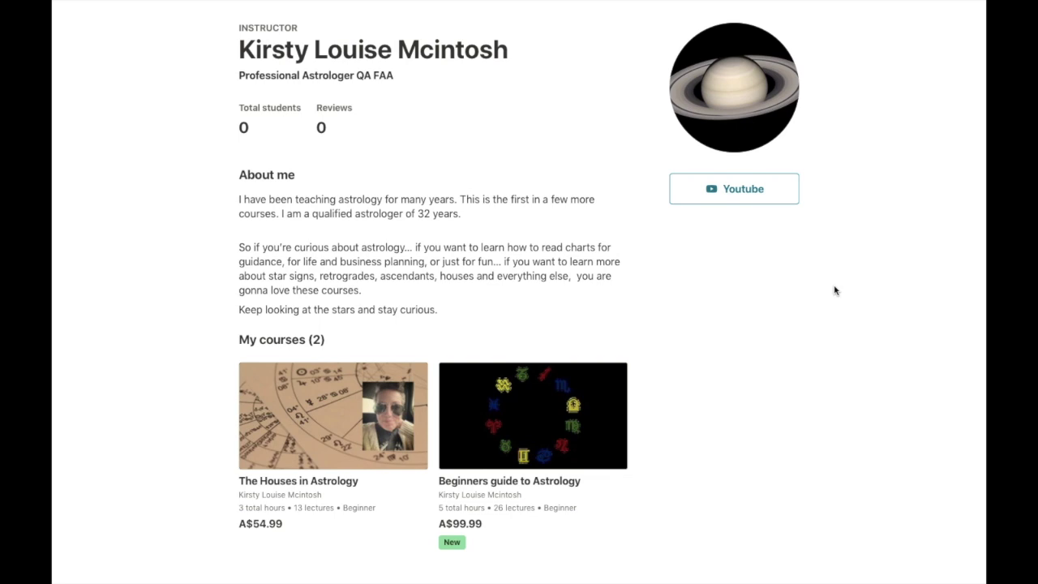
# Scroll the Udemy instructor profile to view About me and the two astrology courses
pyautogui.scroll(2, 836, 290)
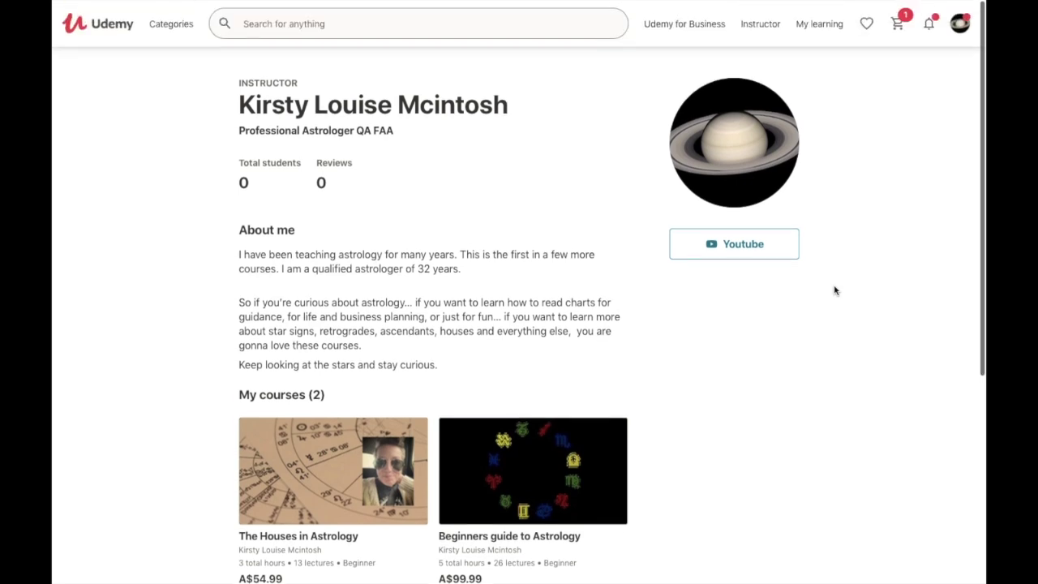
pyautogui.scroll(-3, 835, 290)
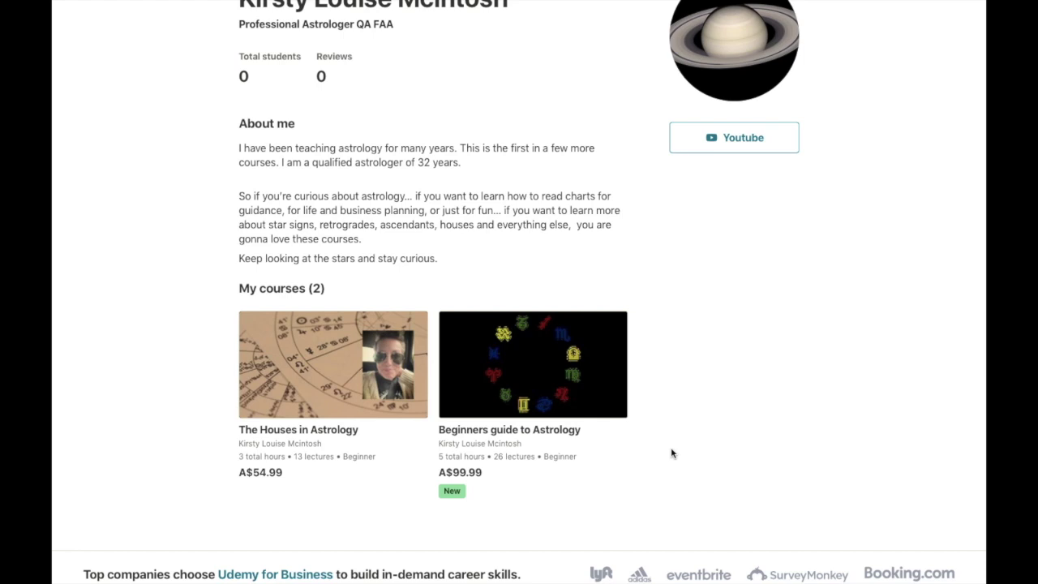
pyautogui.scroll(1, 392, 67)
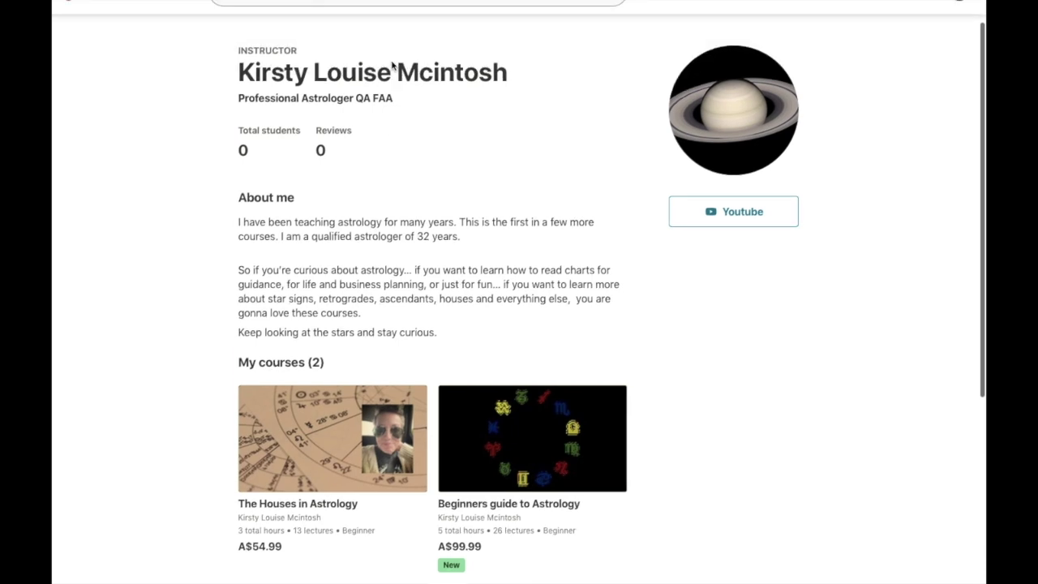
pyautogui.scroll(-2, 427, 162)
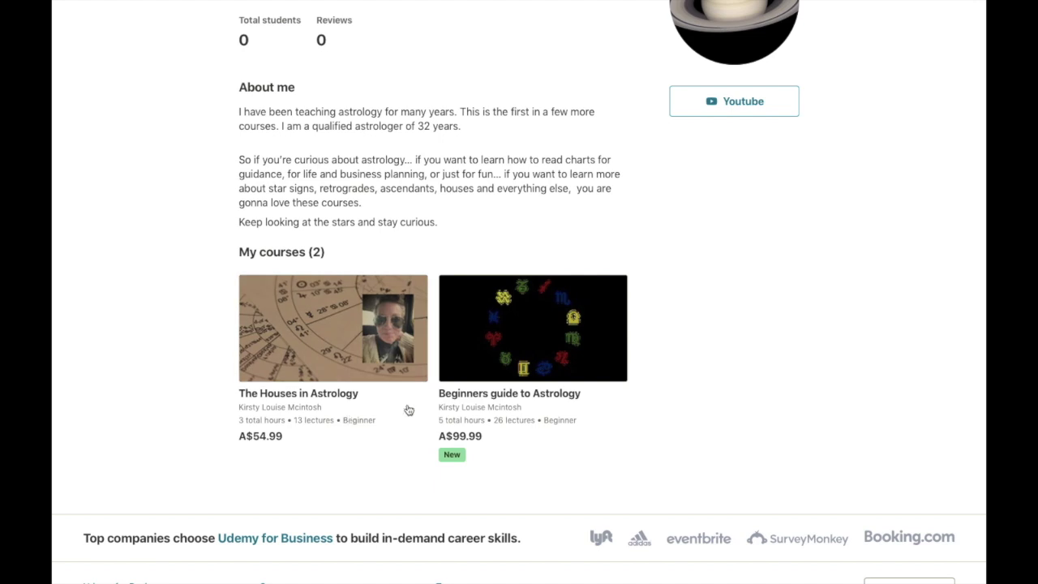
pyautogui.scroll(3, 588, 375)
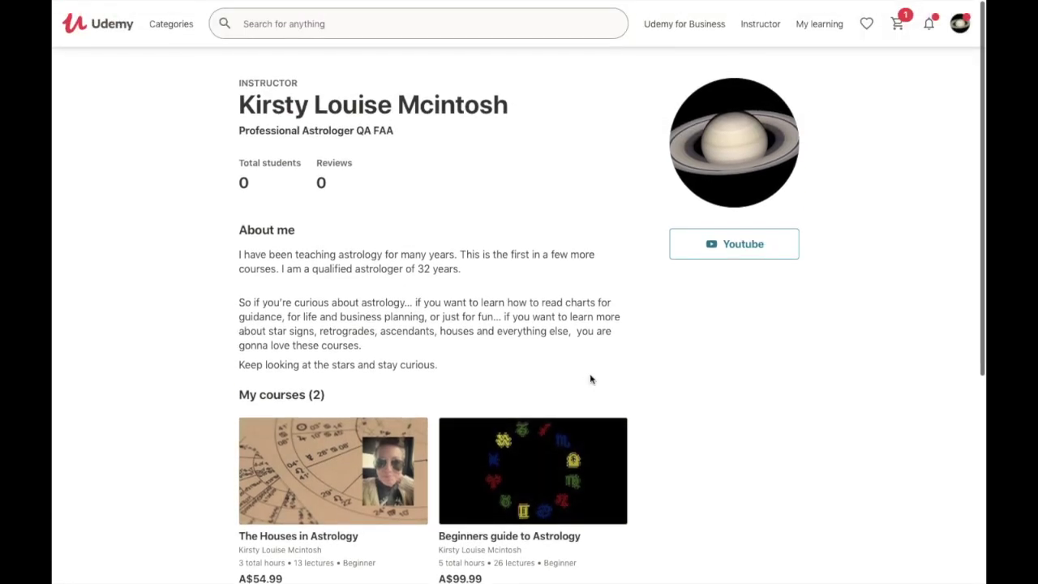